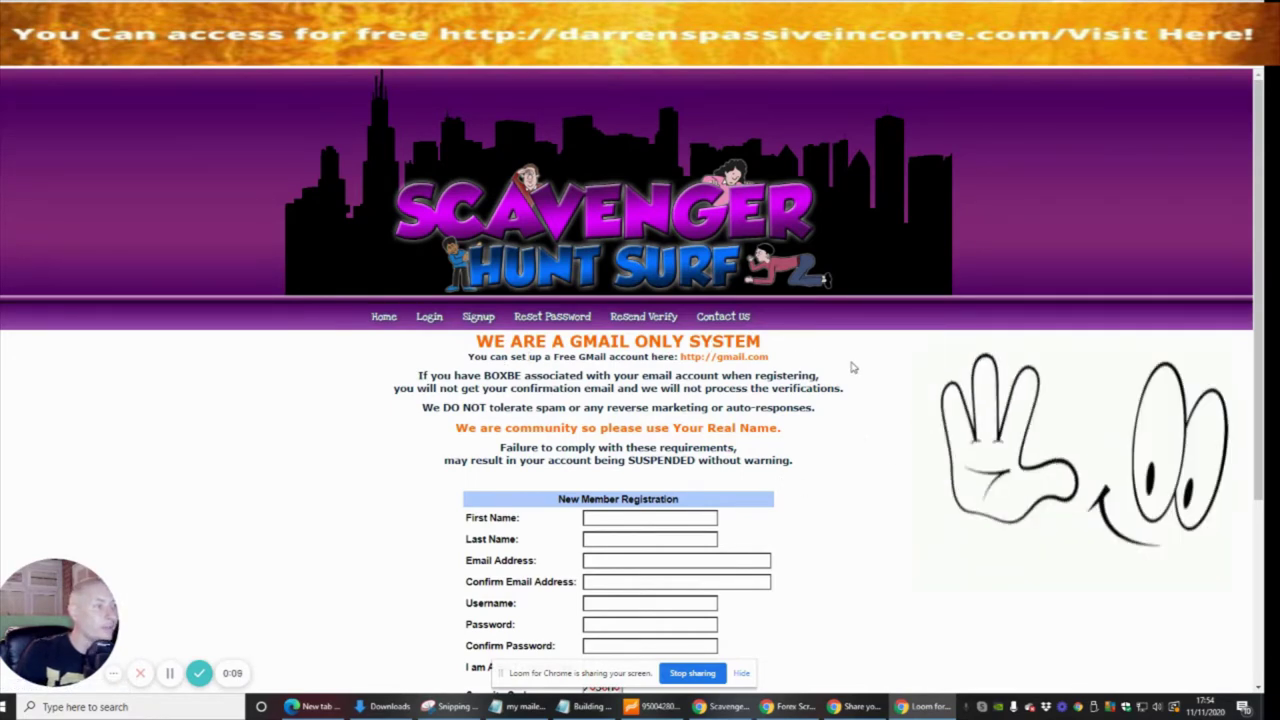
# Step: Scroll down the signup page until the New Member Registration fields are all visible
pyautogui.scroll(-1, 822, 340)
pyautogui.scroll(-1, 822, 340)
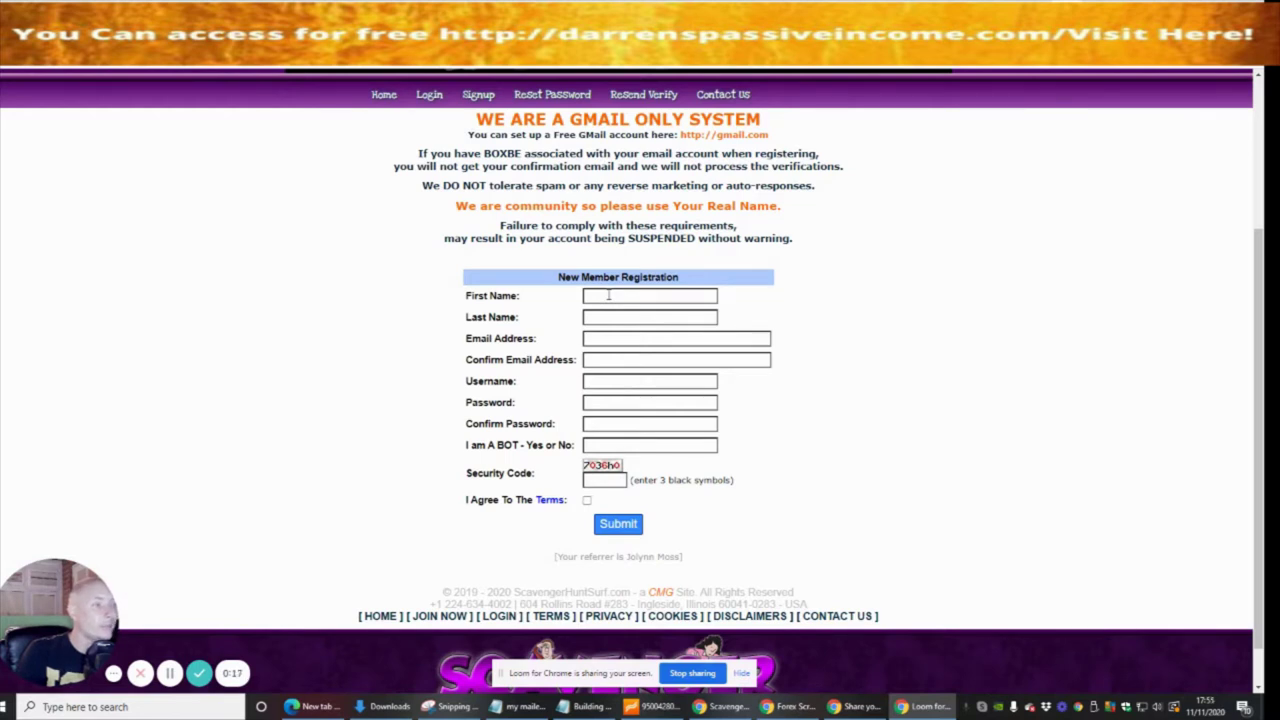
# Step: Autofill the first name, last name, email and username from Chrome's saved entries
pyautogui.click(608, 295)
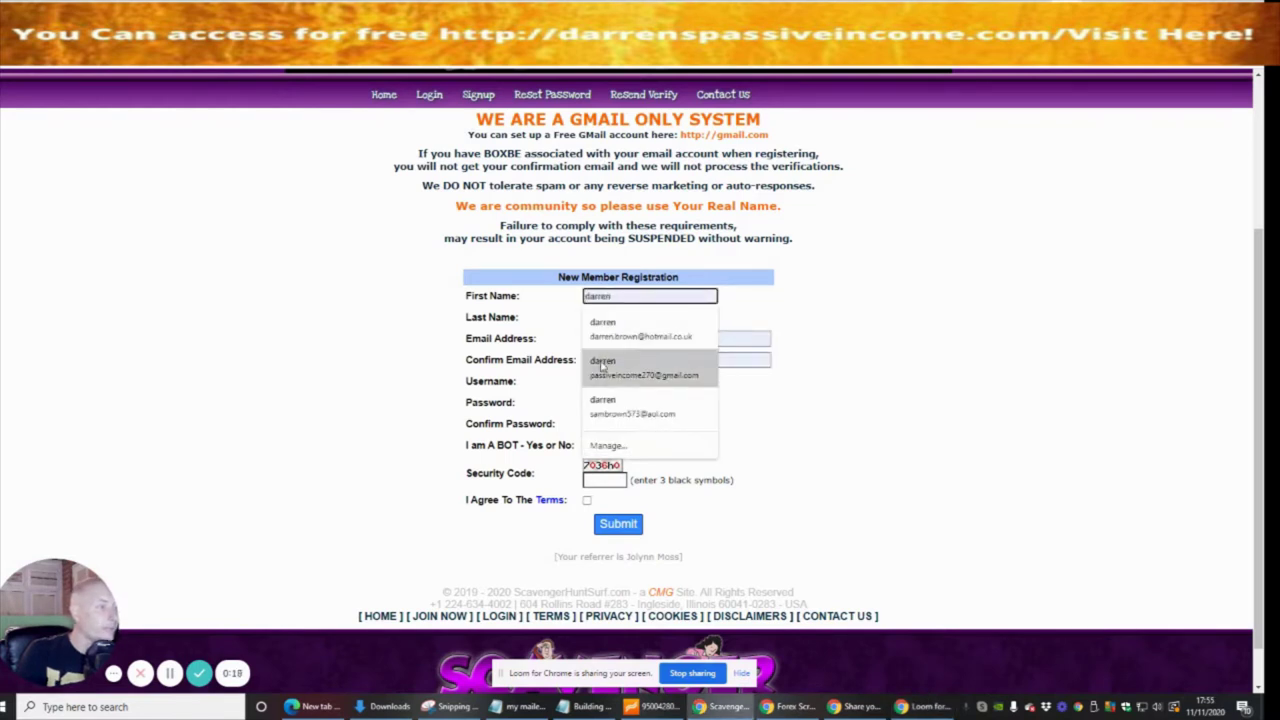
pyautogui.click(602, 367)
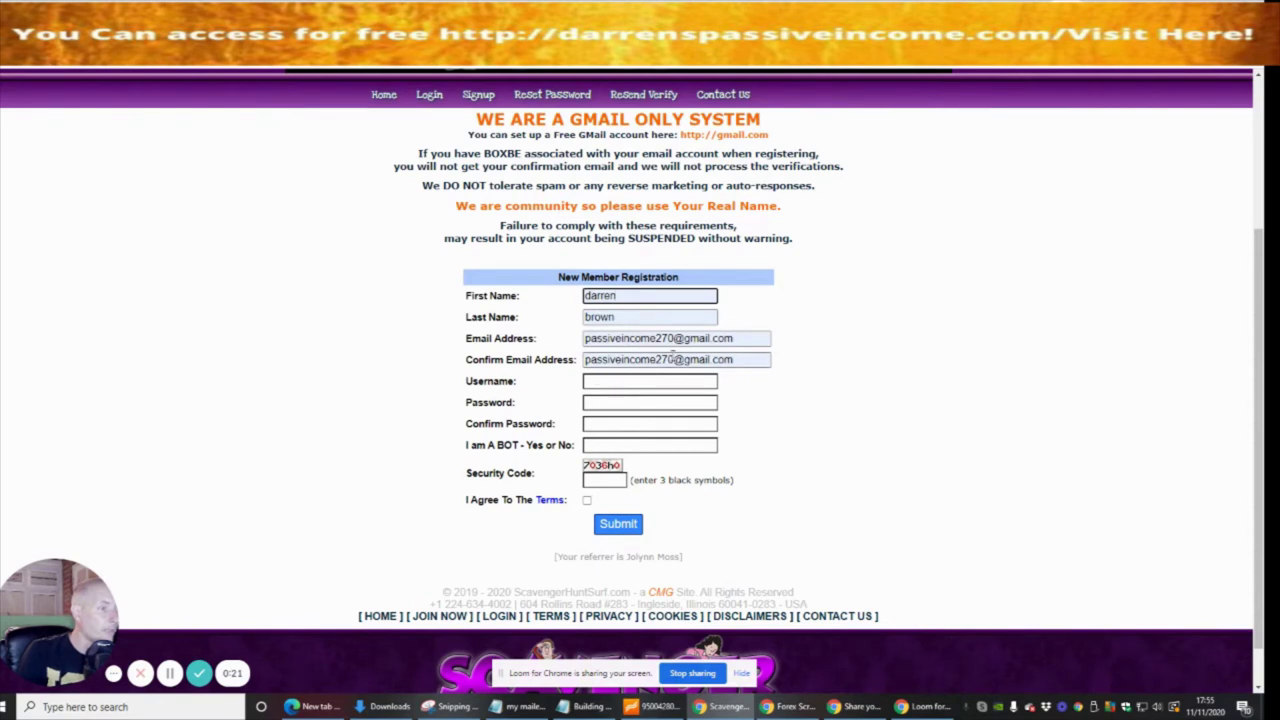
pyautogui.click(620, 381)
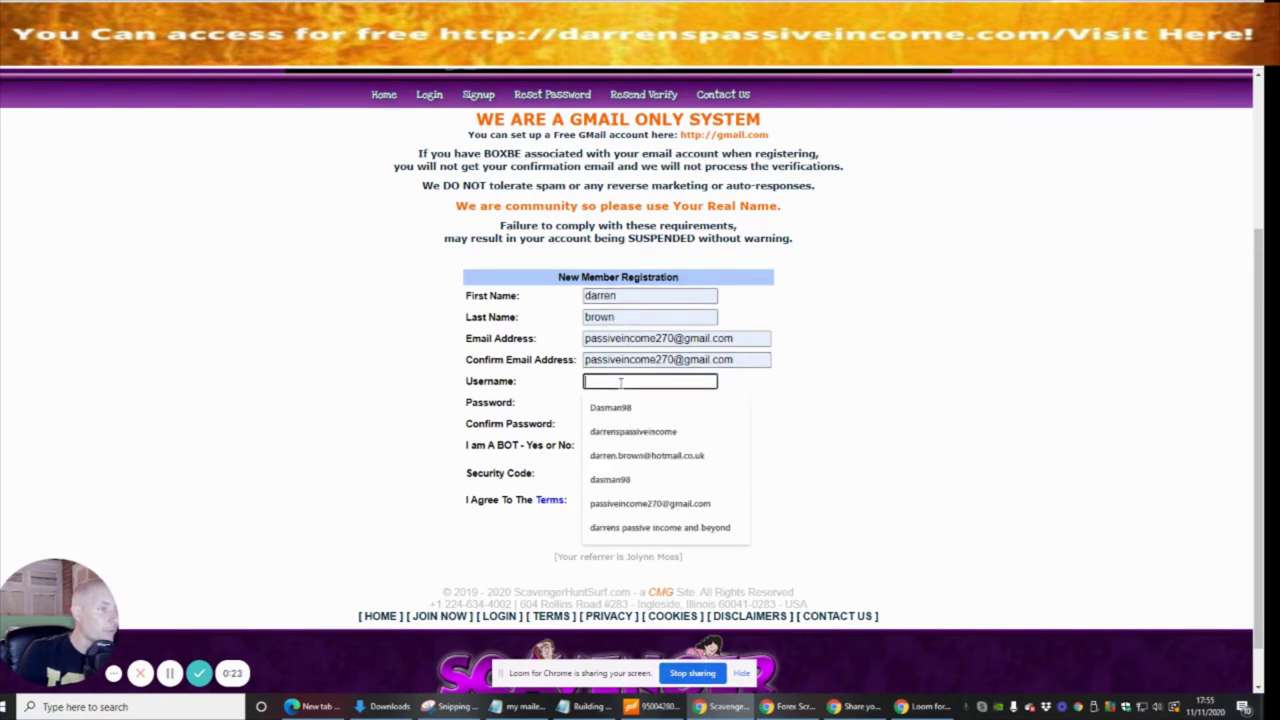
pyautogui.click(622, 405)
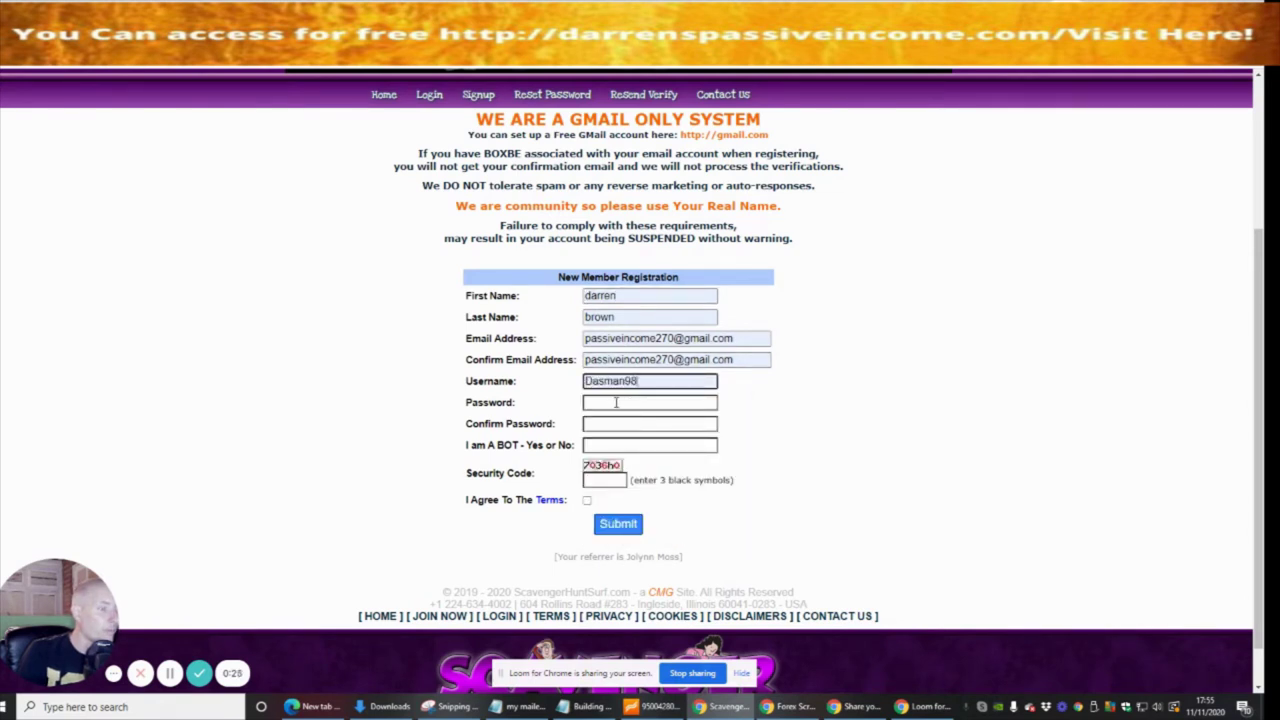
# Step: Enter the account password and type it again in the confirmation field
pyautogui.click(618, 402)
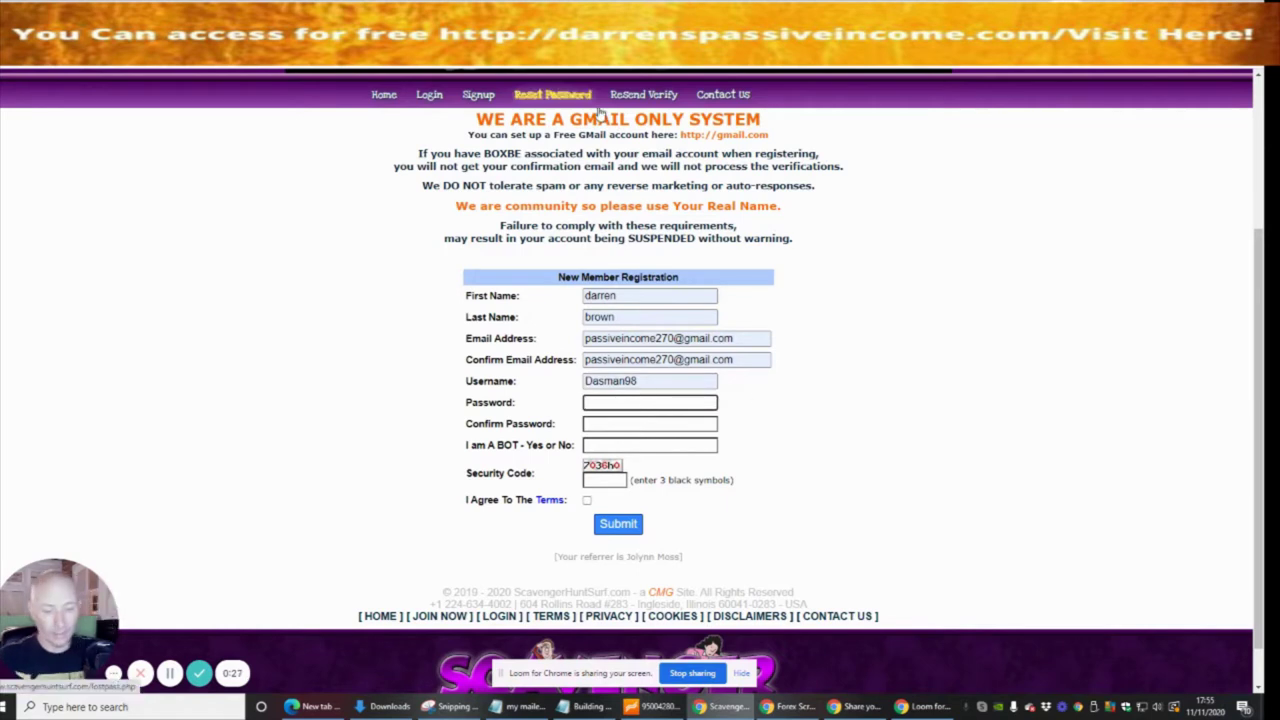
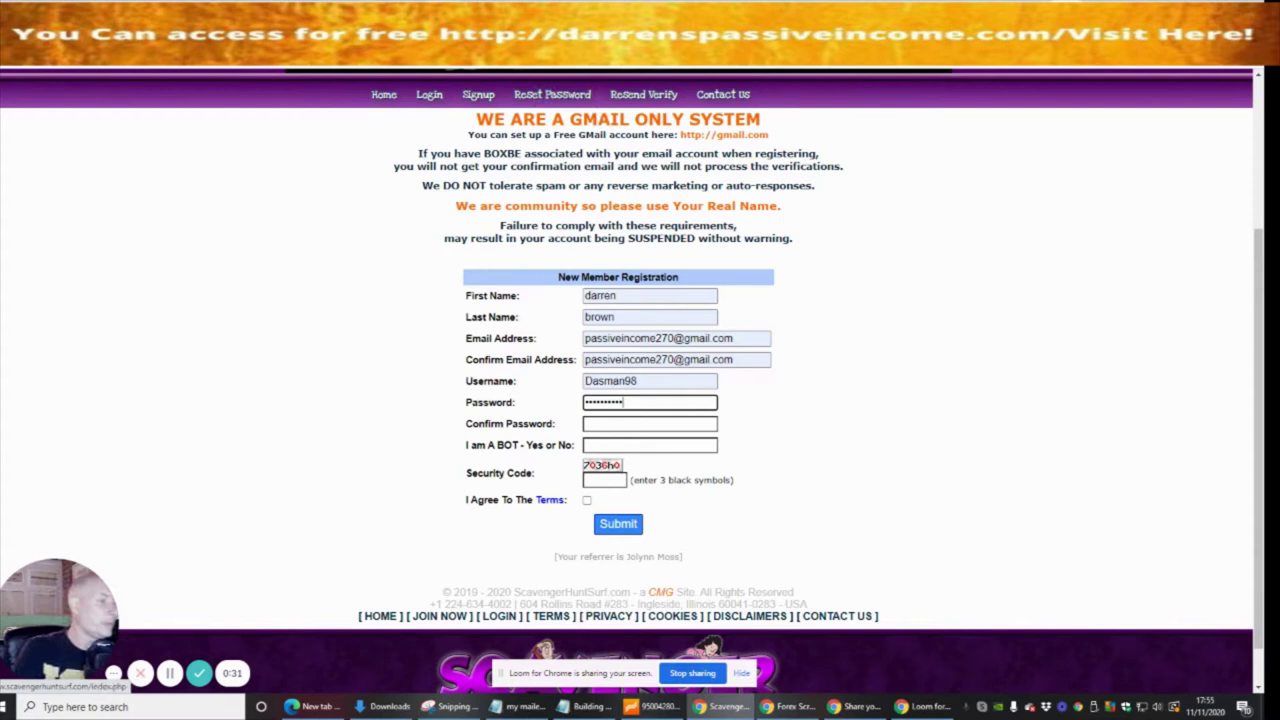
pyautogui.click(595, 423)
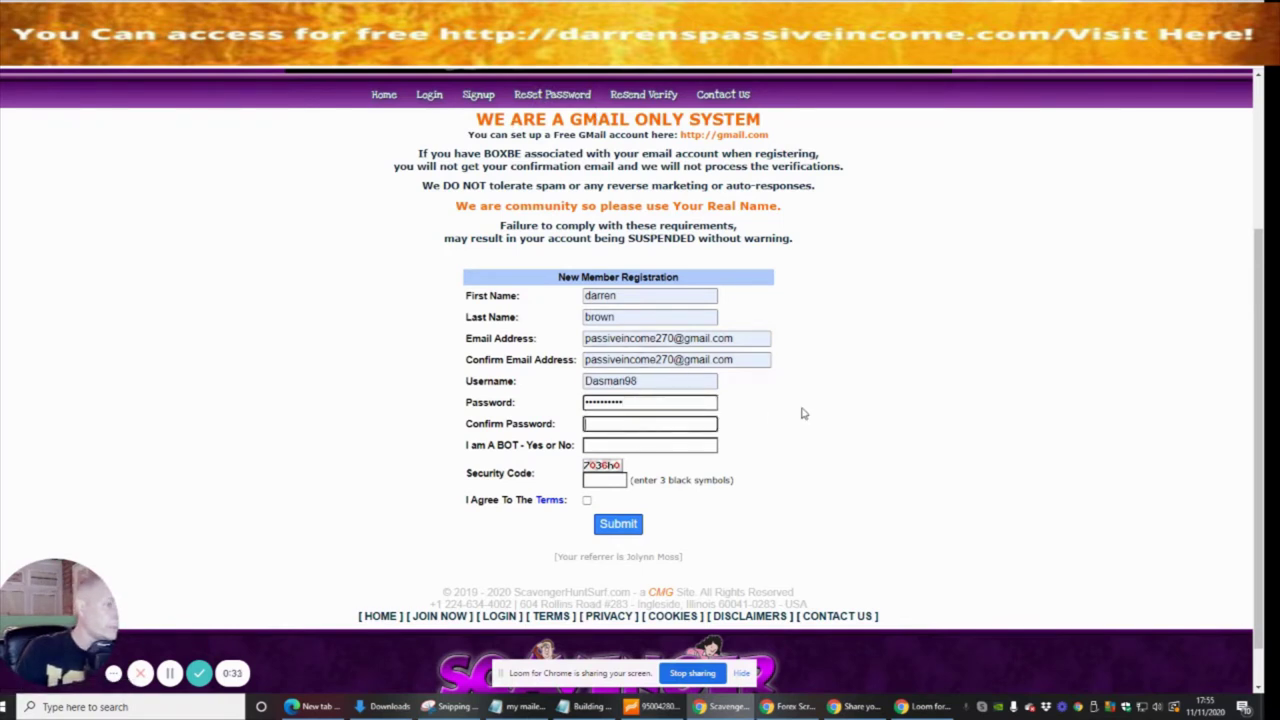
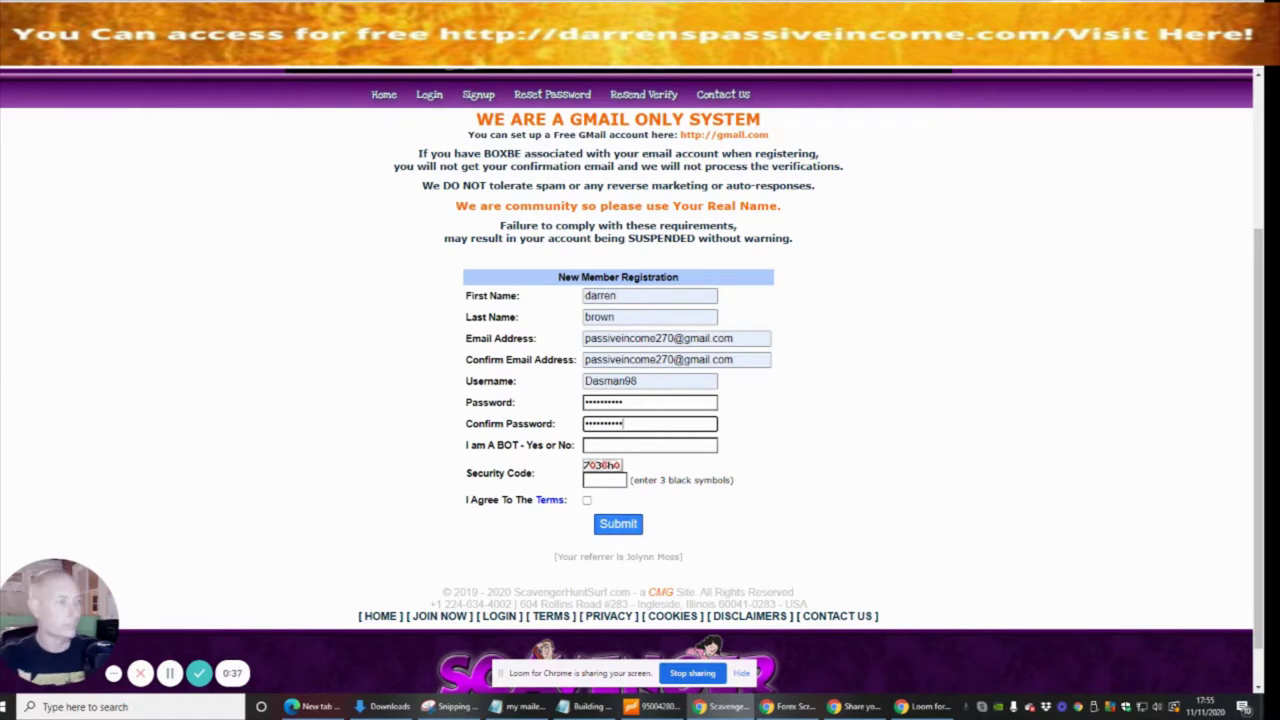
# Step: Answer 'no' to the bot question and enter the security code
pyautogui.click(619, 445)
pyautogui.write('no')
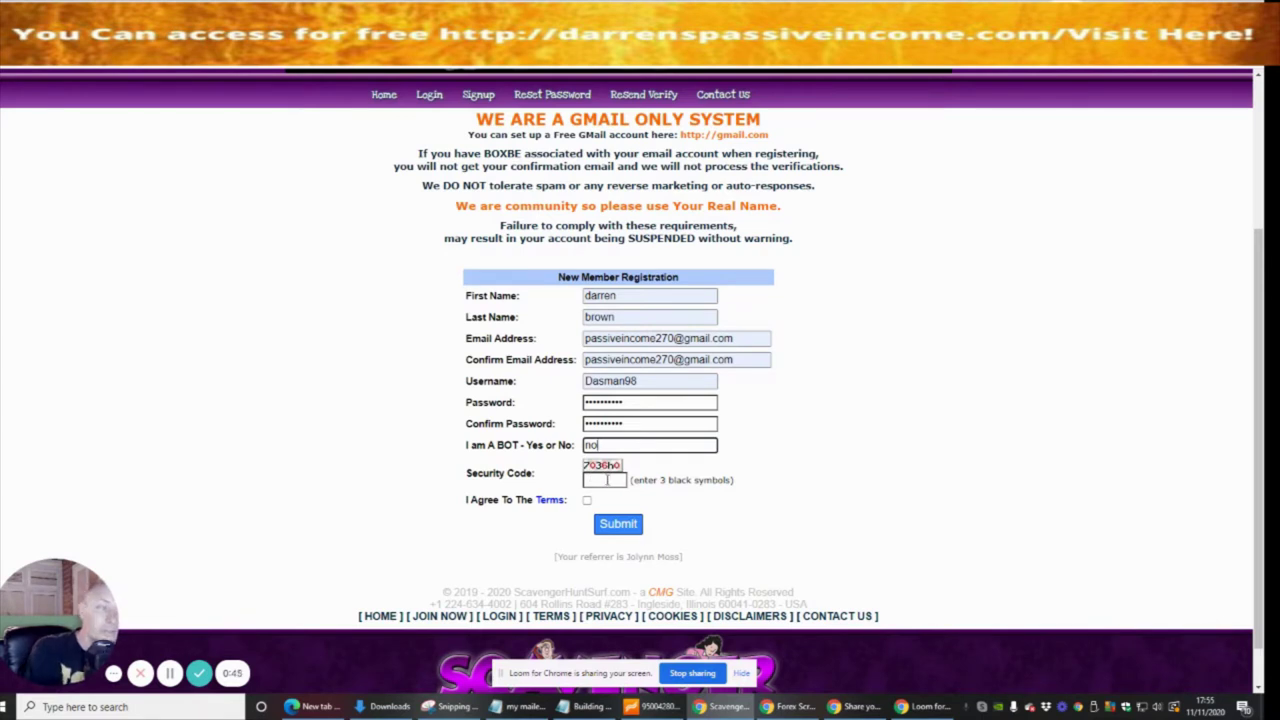
pyautogui.click(606, 480)
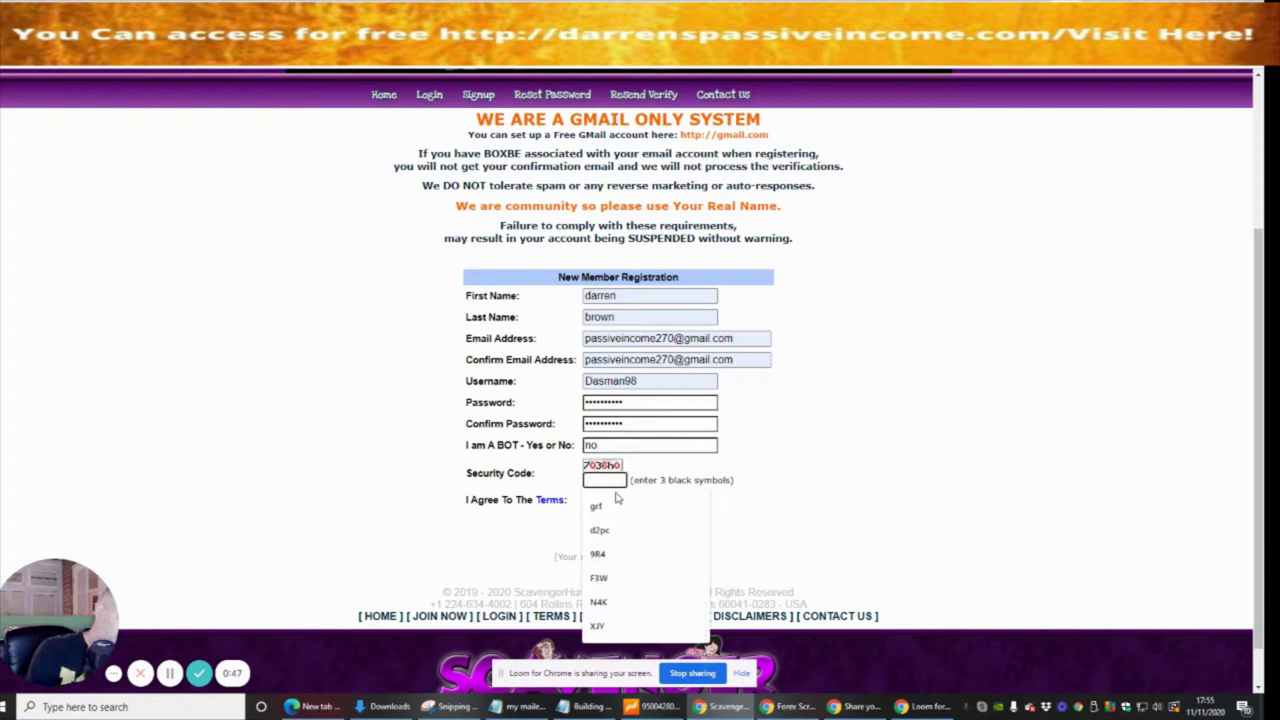
pyautogui.write('73h')
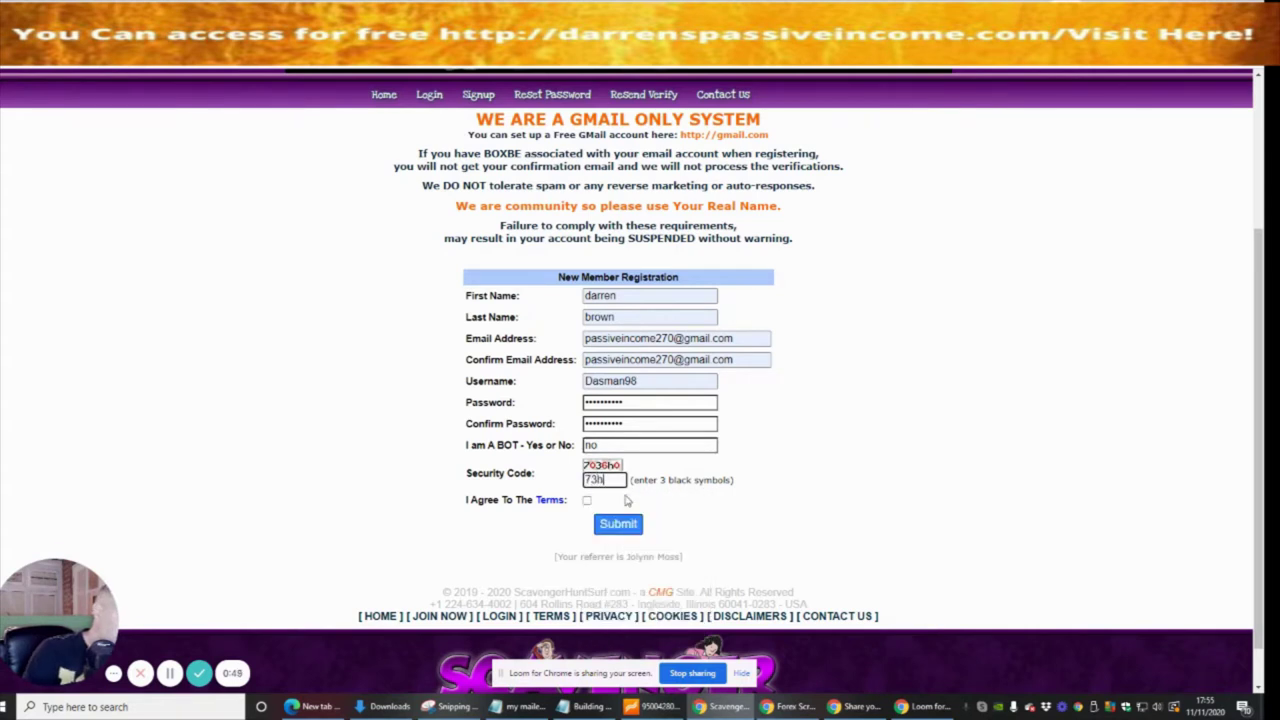
# Step: Accept 'I Agree To The Terms', submit the registration, and decline Chrome's password saving
pyautogui.click(587, 500)
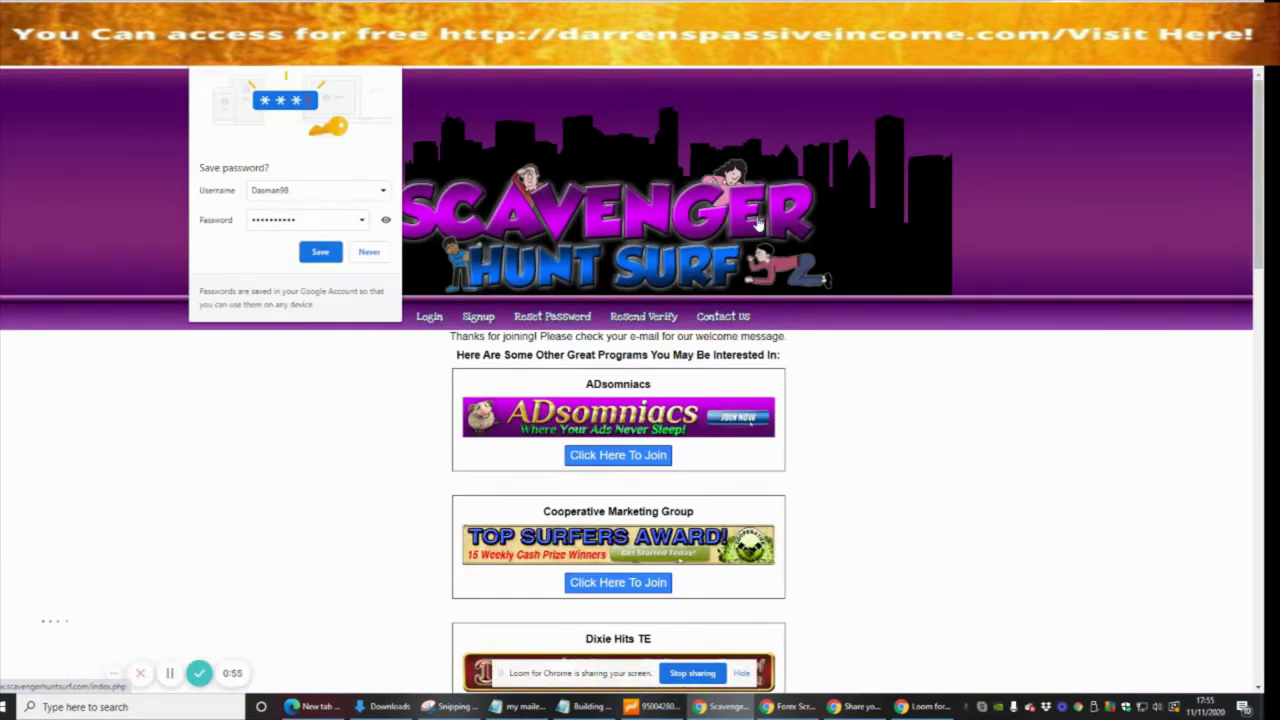
pyautogui.click(320, 252)
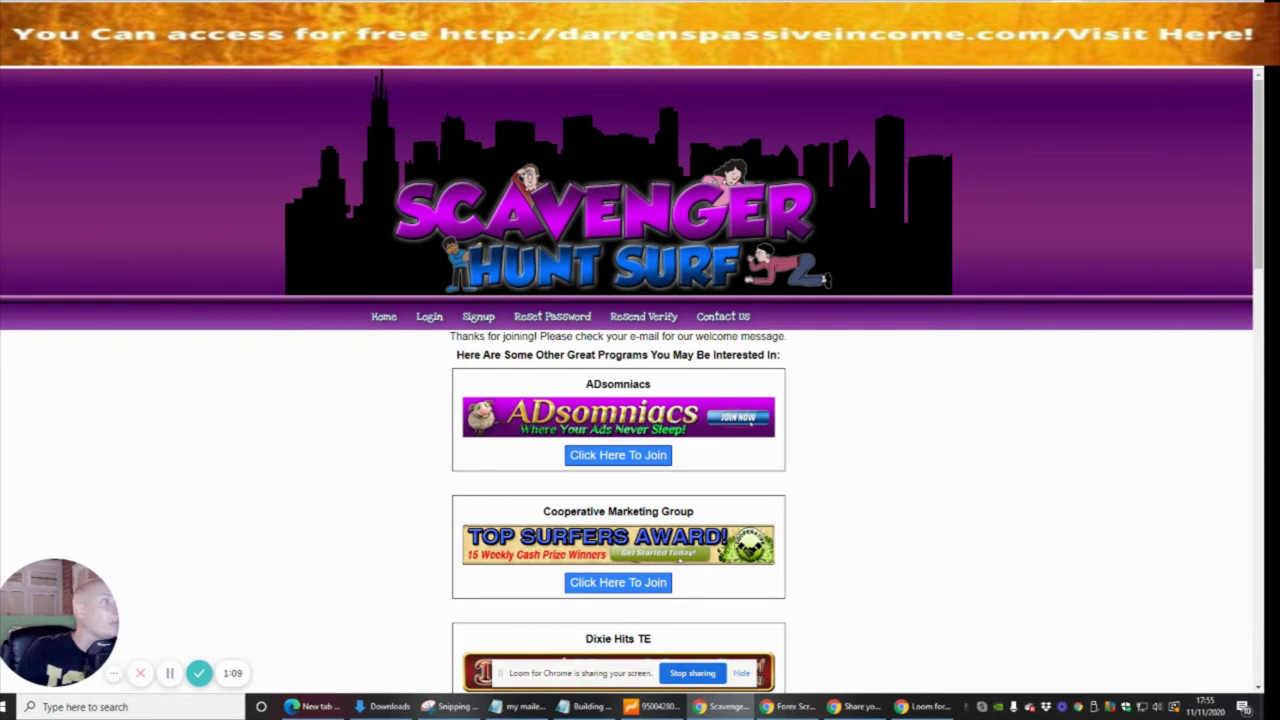
# Step: Open the ScavengerHuntSurf.com welcome email in the Gmail inbox and copy its affiliate referral link
pyautogui.hotkey('ctrl', 'Tab')
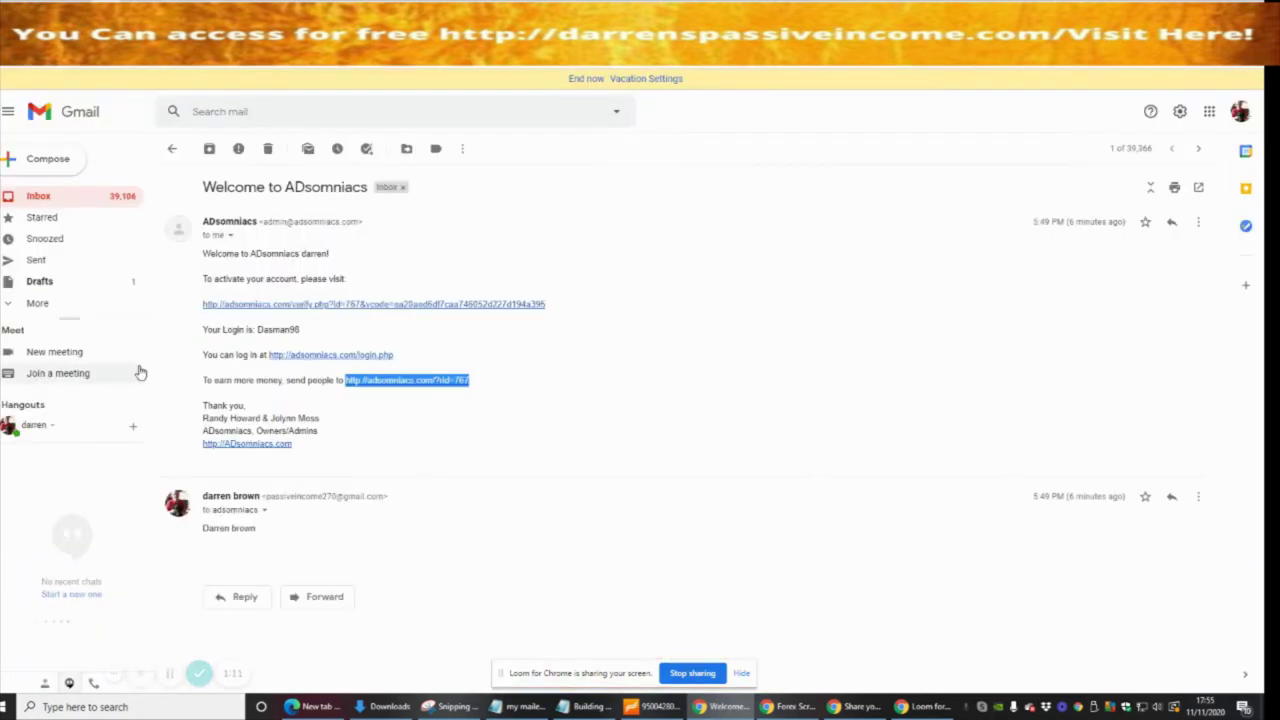
pyautogui.click(37, 198)
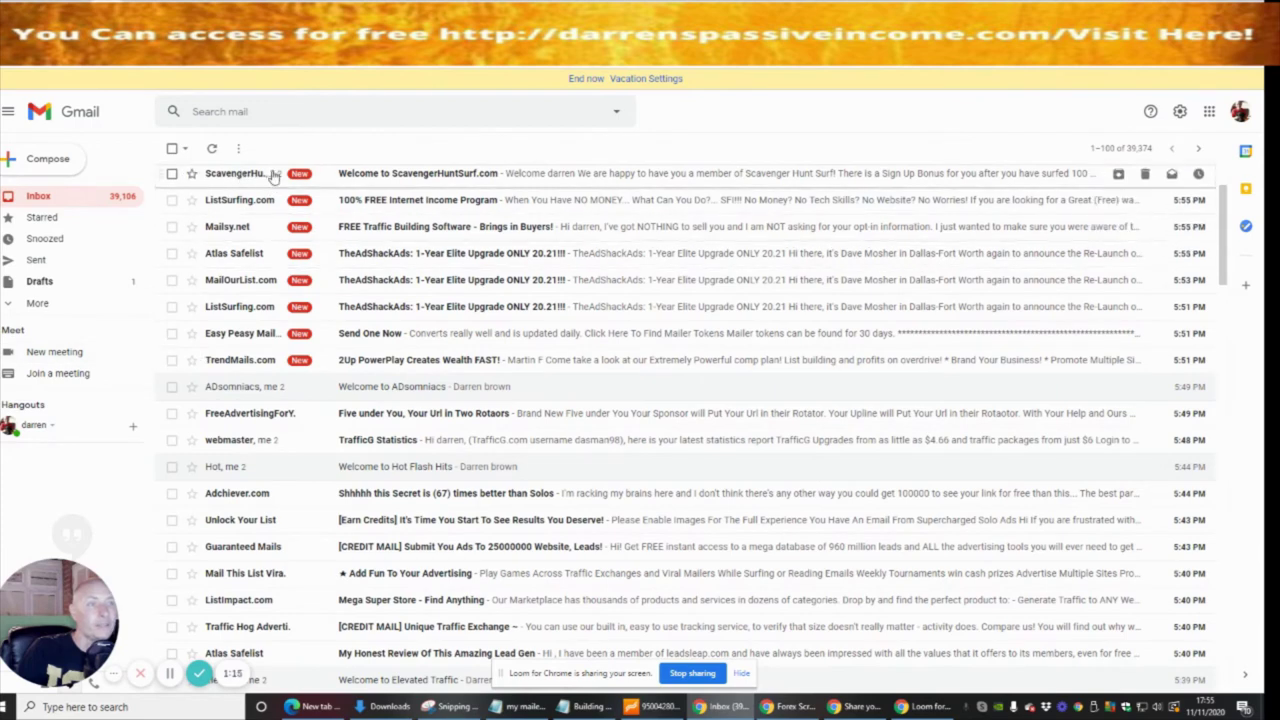
pyautogui.click(576, 178)
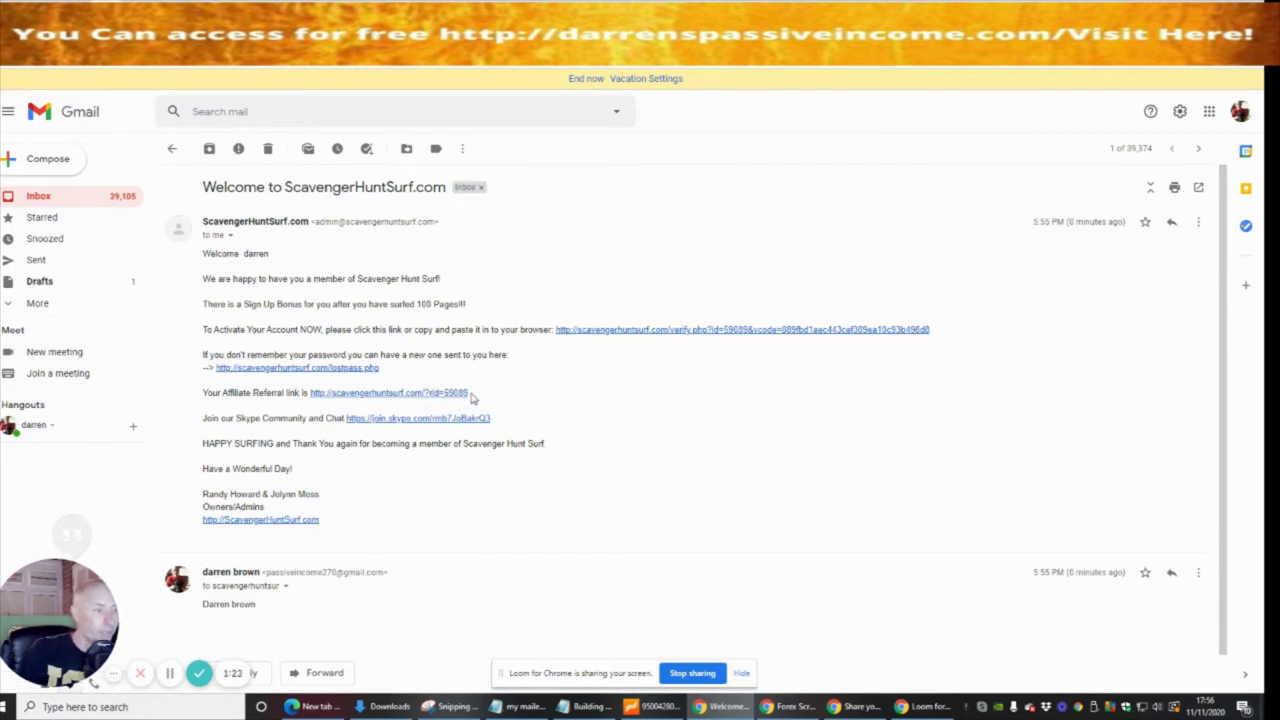
pyautogui.moveTo(468, 393); pyautogui.dragTo(312, 394)
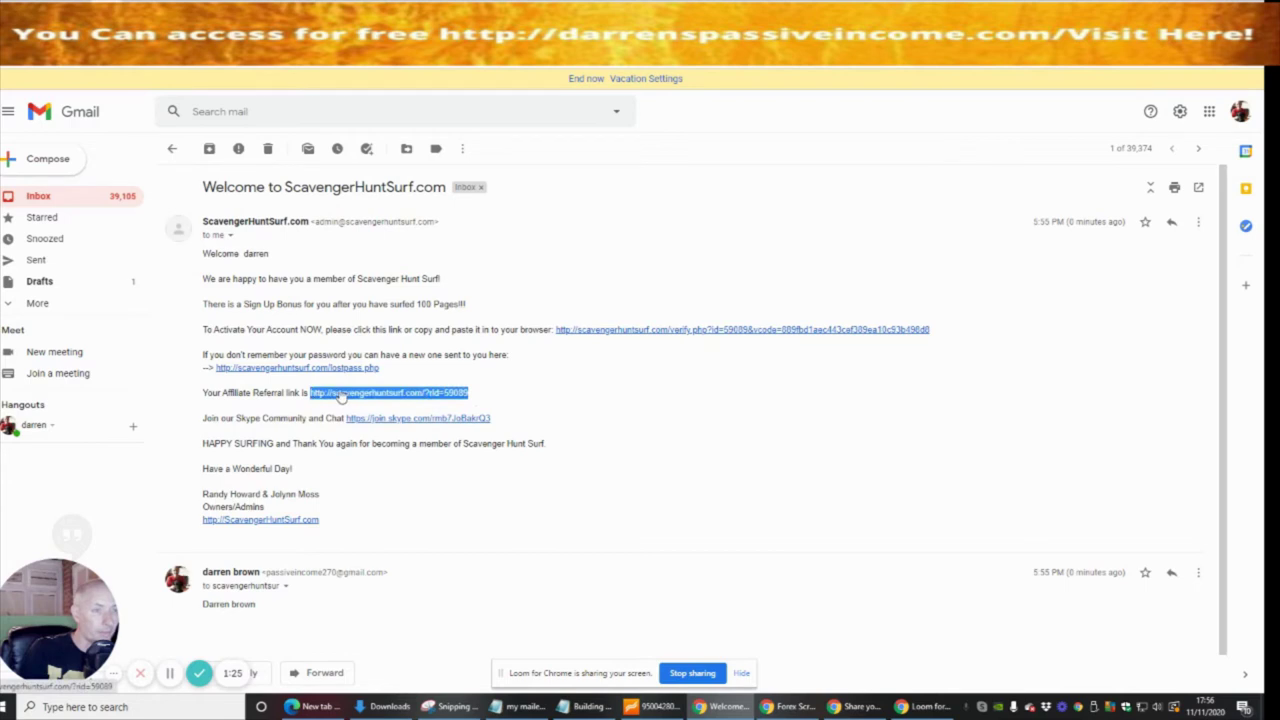
pyautogui.rightClick(342, 397)
pyautogui.click(346, 491)
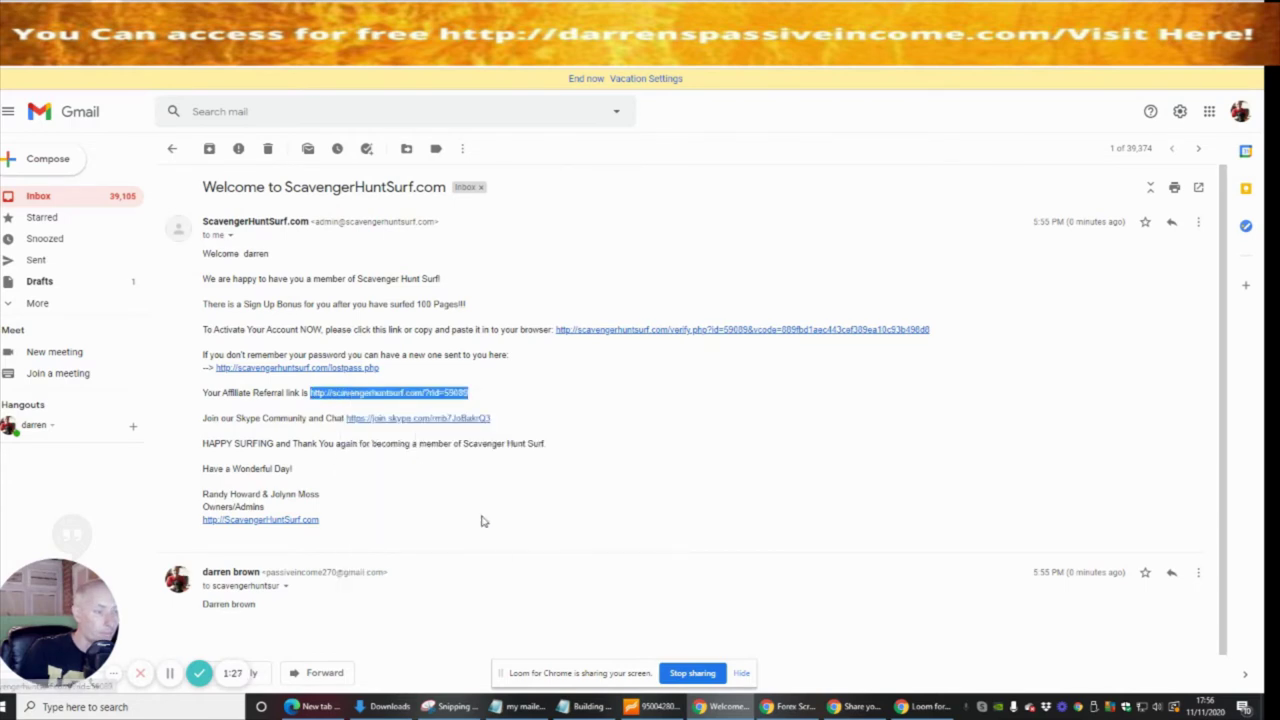
# Step: Add a 'ScavangerHuntSurf' entry on a new line at the end of the Notepad link list
pyautogui.click(594, 708)
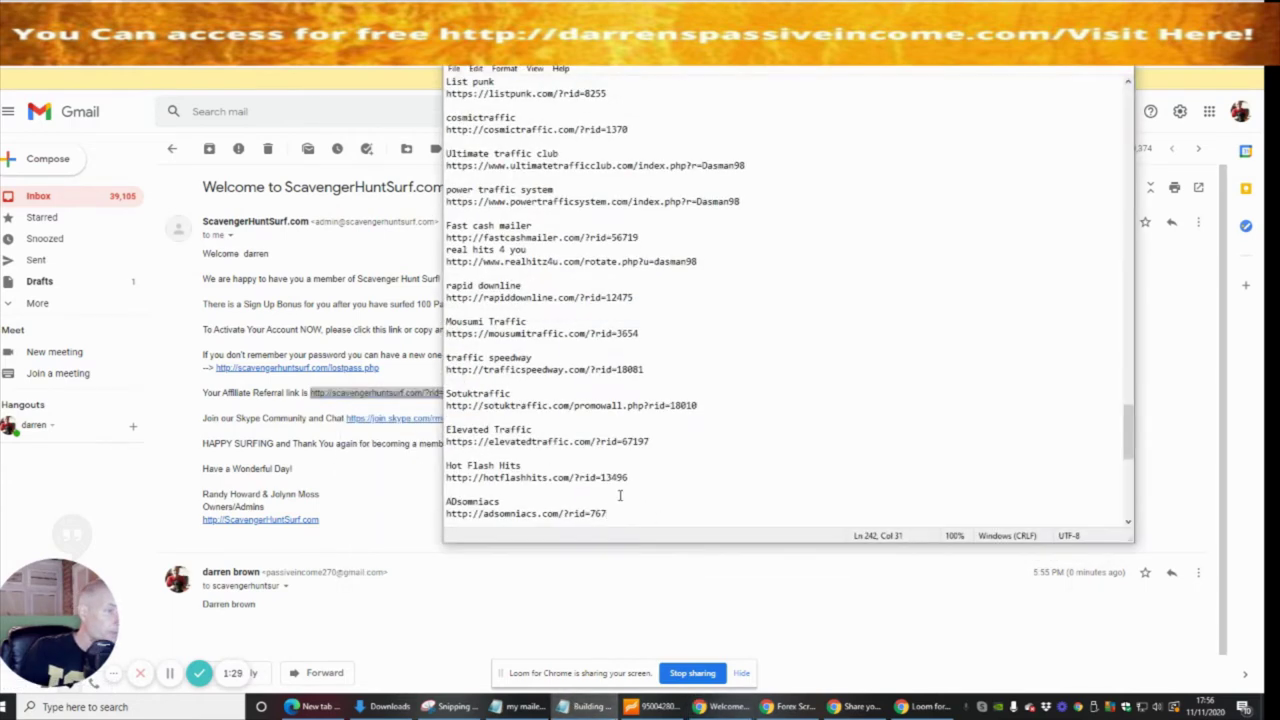
pyautogui.press('Return')
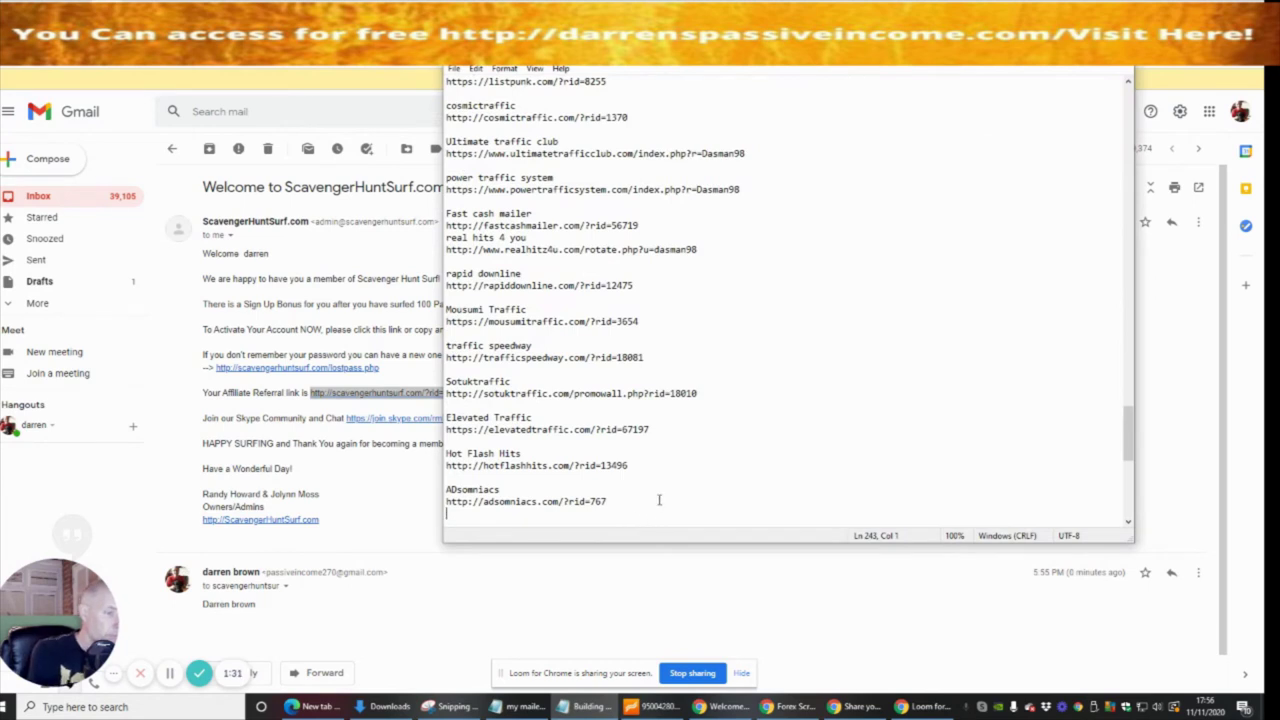
pyautogui.press('Return')
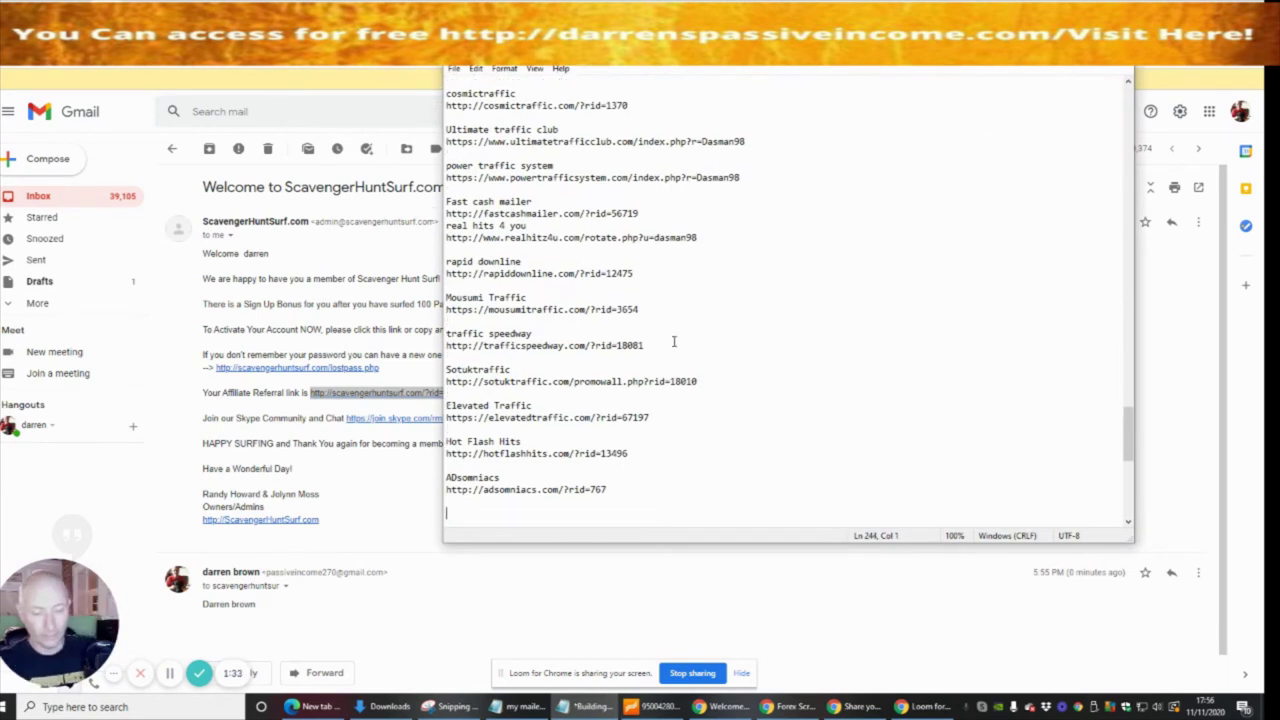
pyautogui.write('Sav')
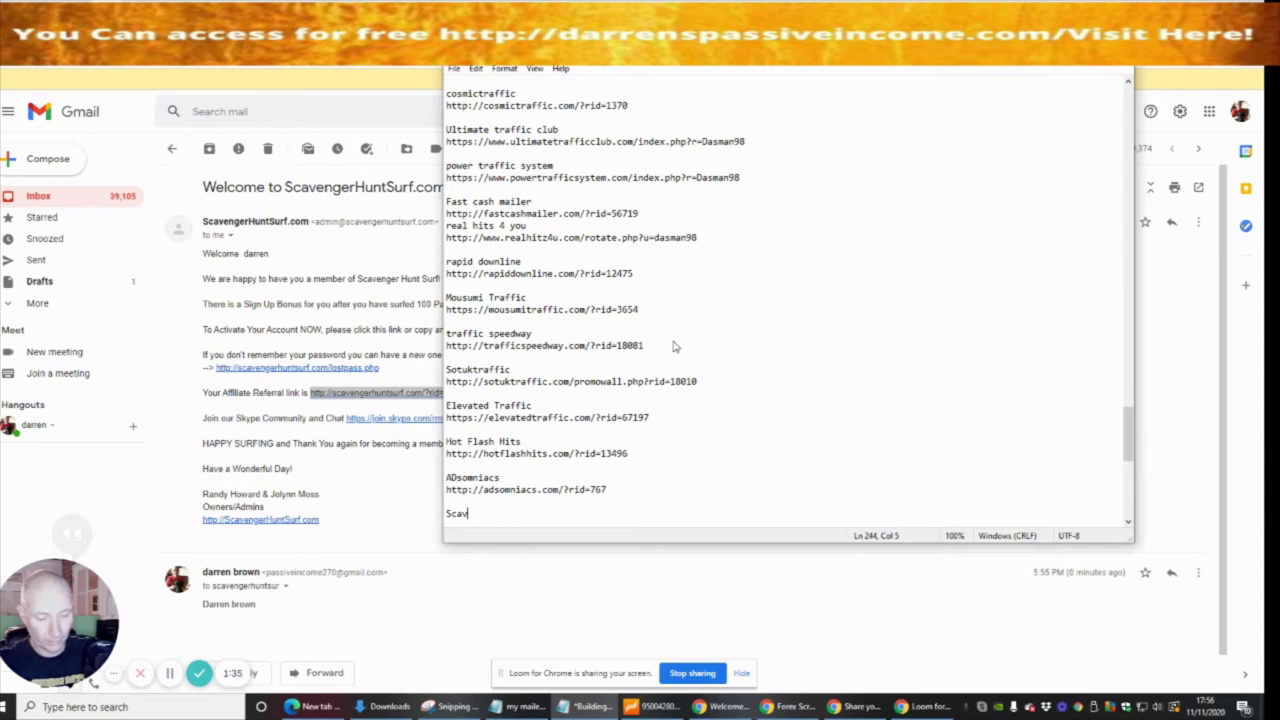
pyautogui.write('angerH')
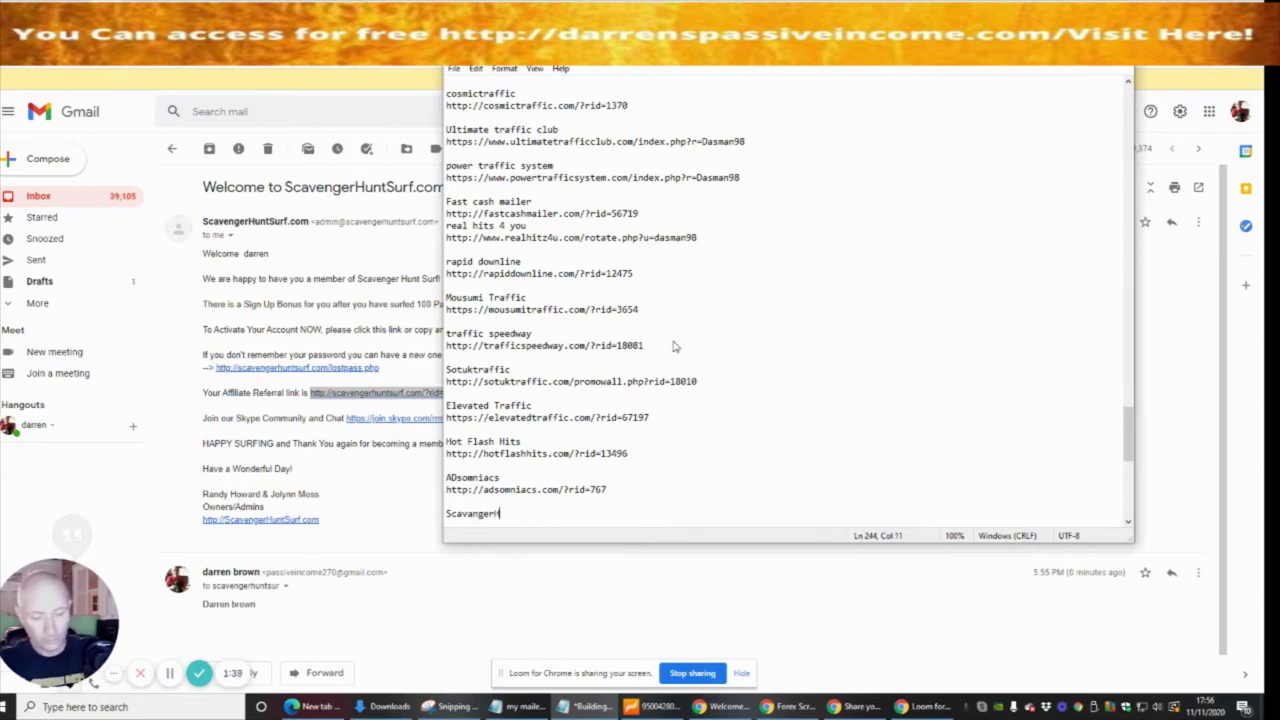
pyautogui.write('untSu')
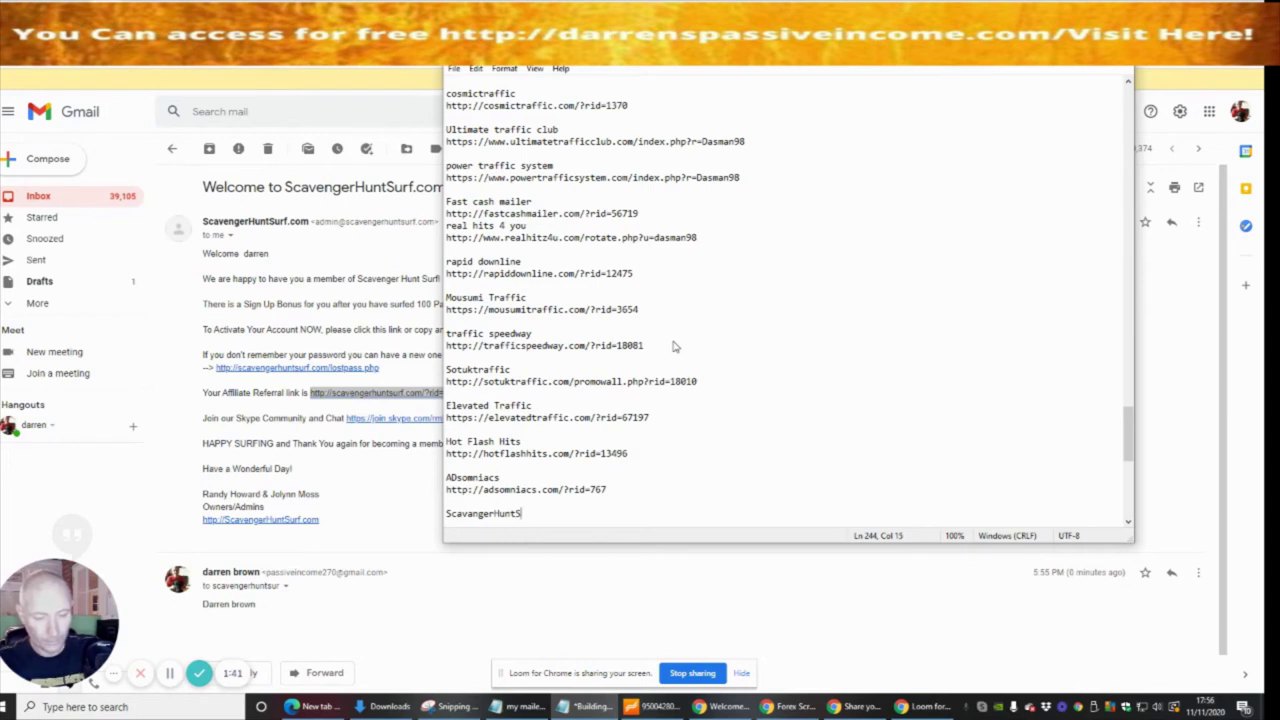
pyautogui.write('rf')
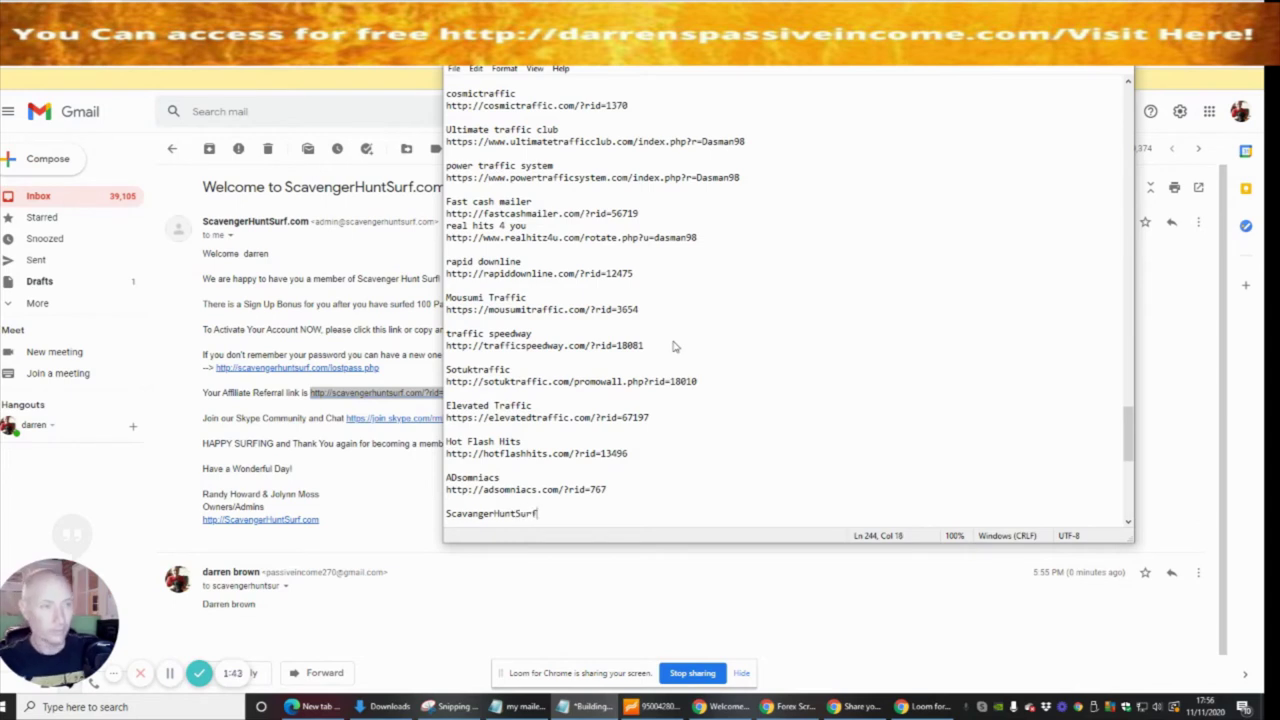
pyautogui.press('Return')
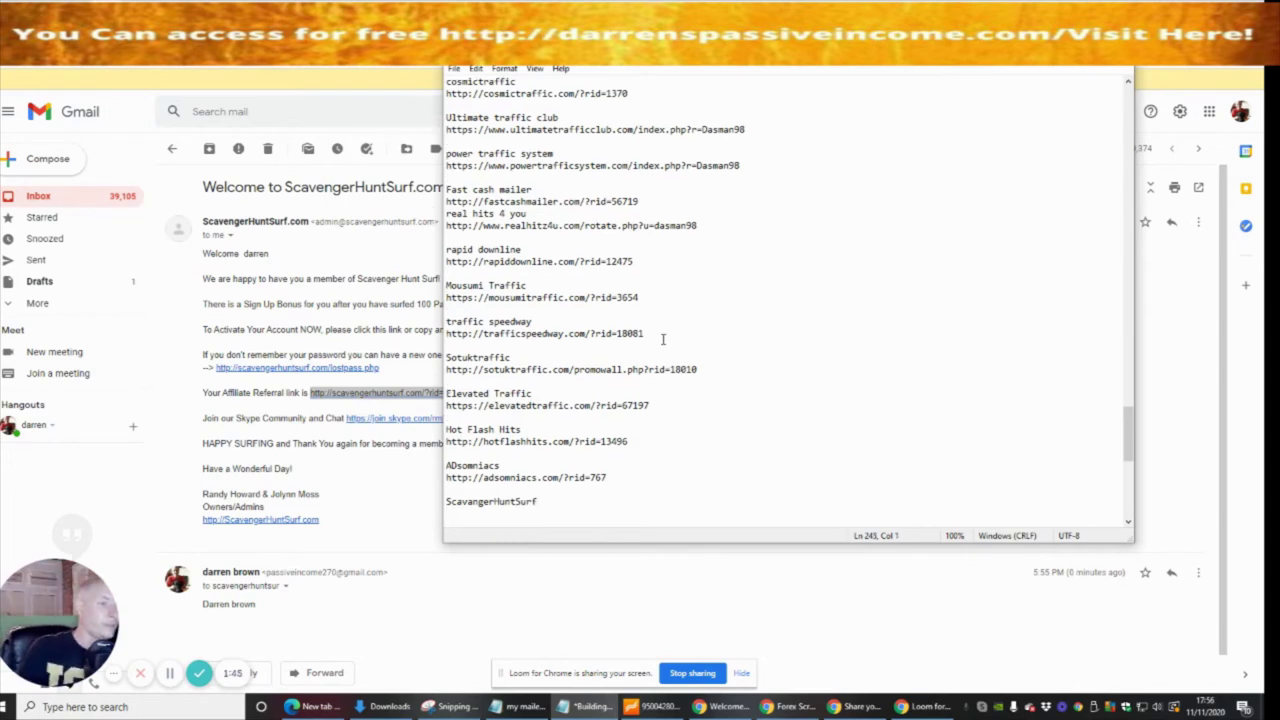
pyautogui.rightClick(472, 518)
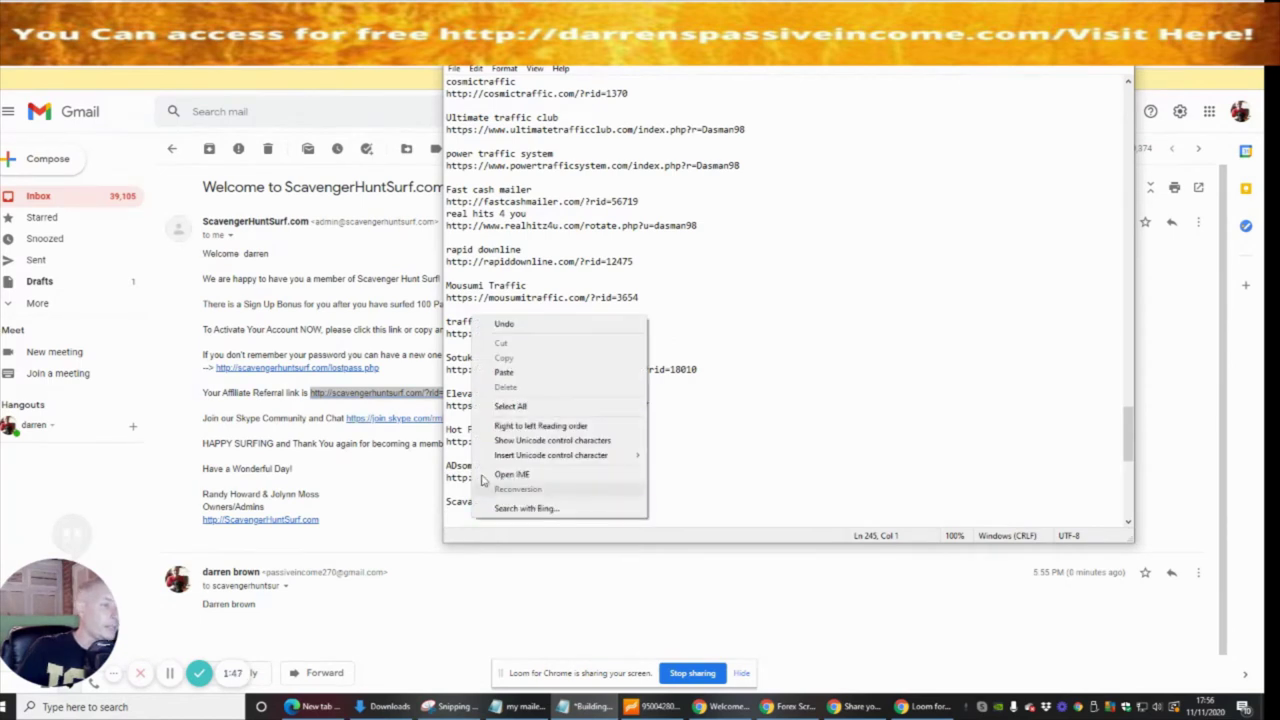
pyautogui.click(505, 386)
pyautogui.click(454, 68)
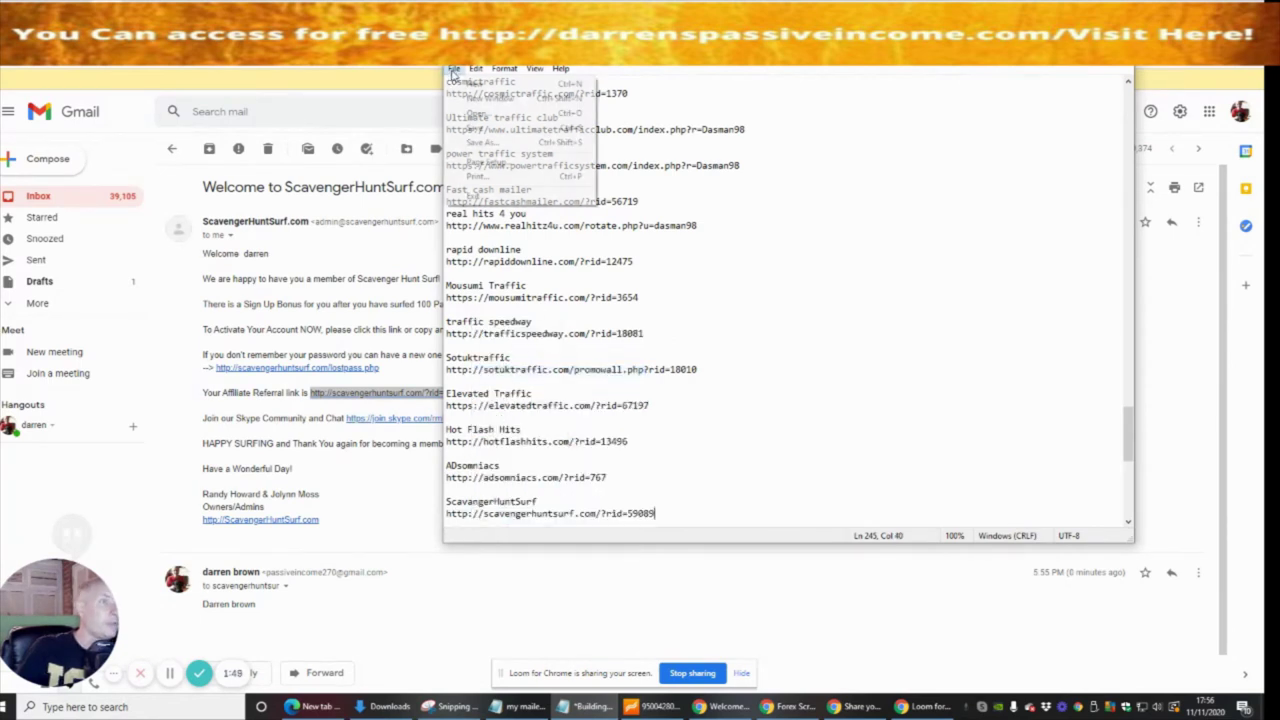
pyautogui.click(474, 128)
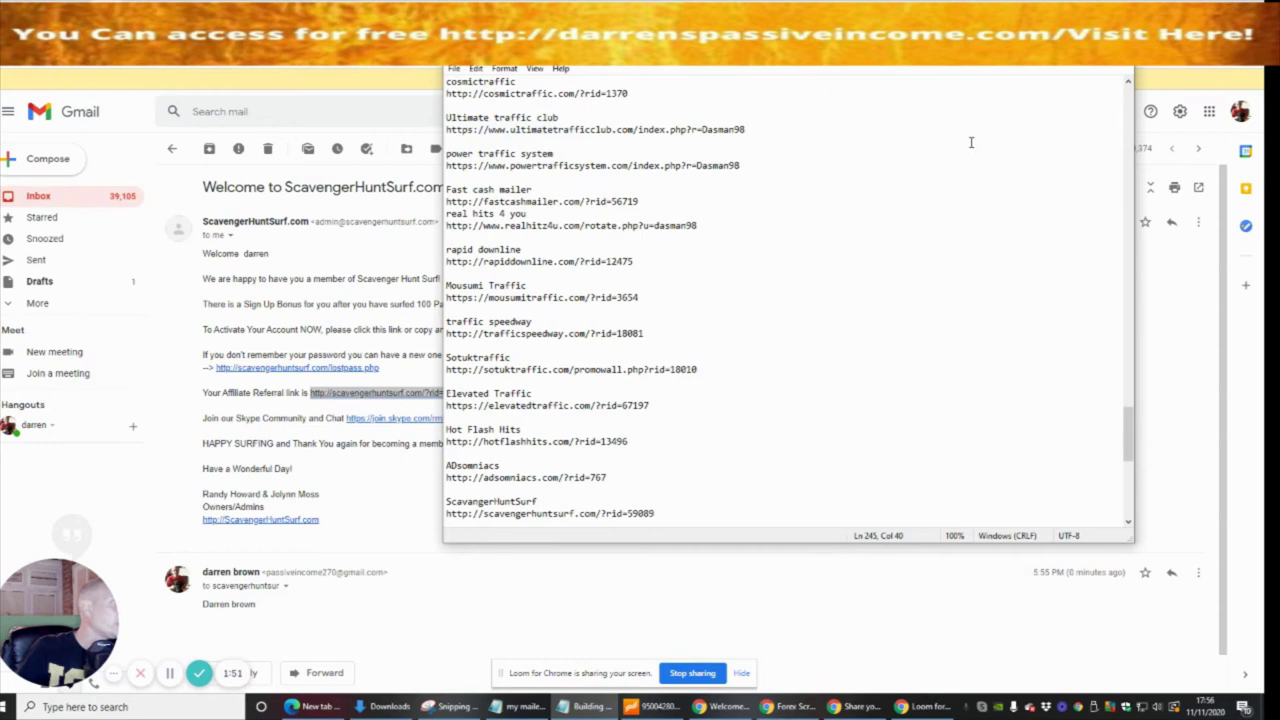
# Step: Verify the account via the email link, then log in with Chrome's saved credentials
pyautogui.click(1046, 67)
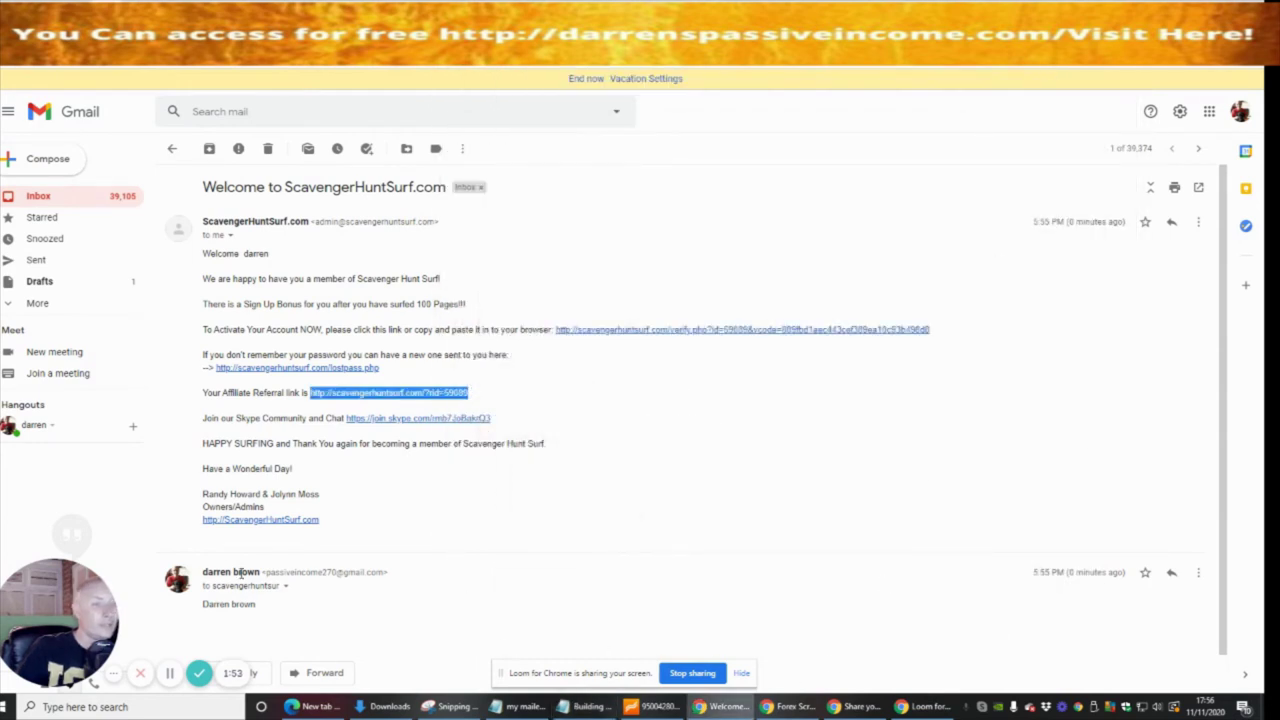
pyautogui.click(652, 330)
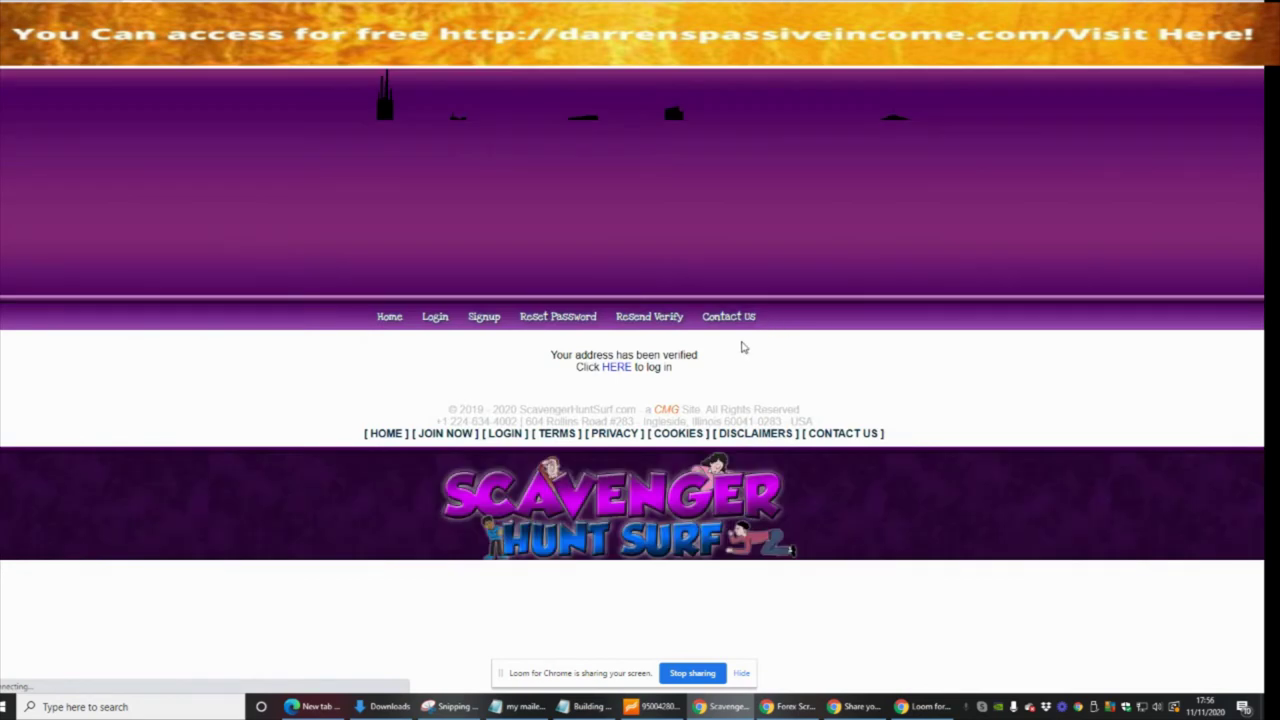
pyautogui.click(615, 367)
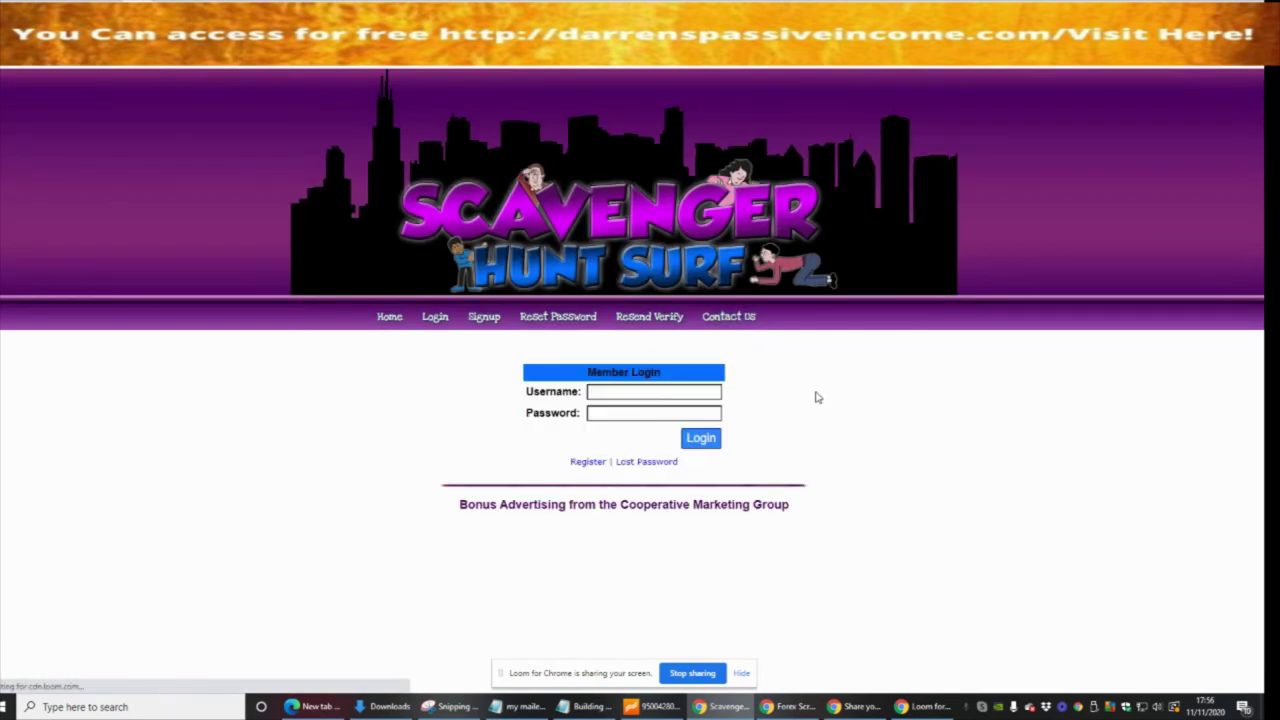
pyautogui.click(640, 391)
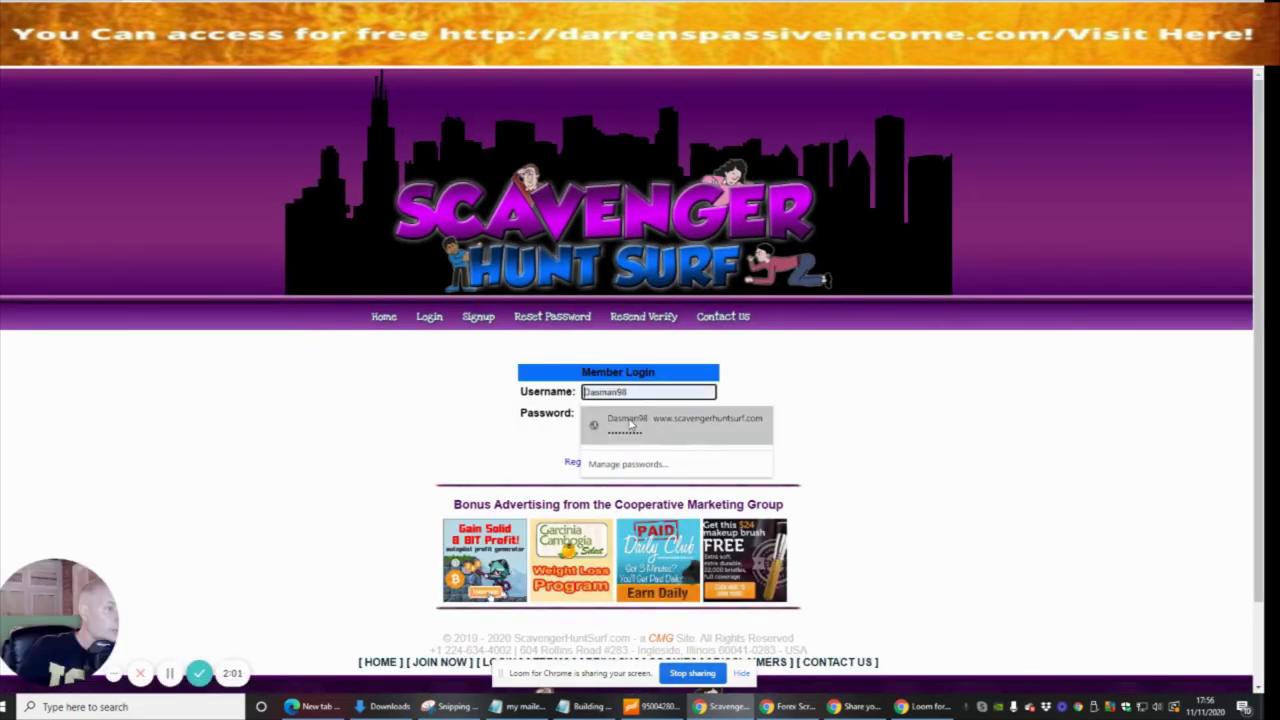
pyautogui.click(630, 424)
pyautogui.click(694, 437)
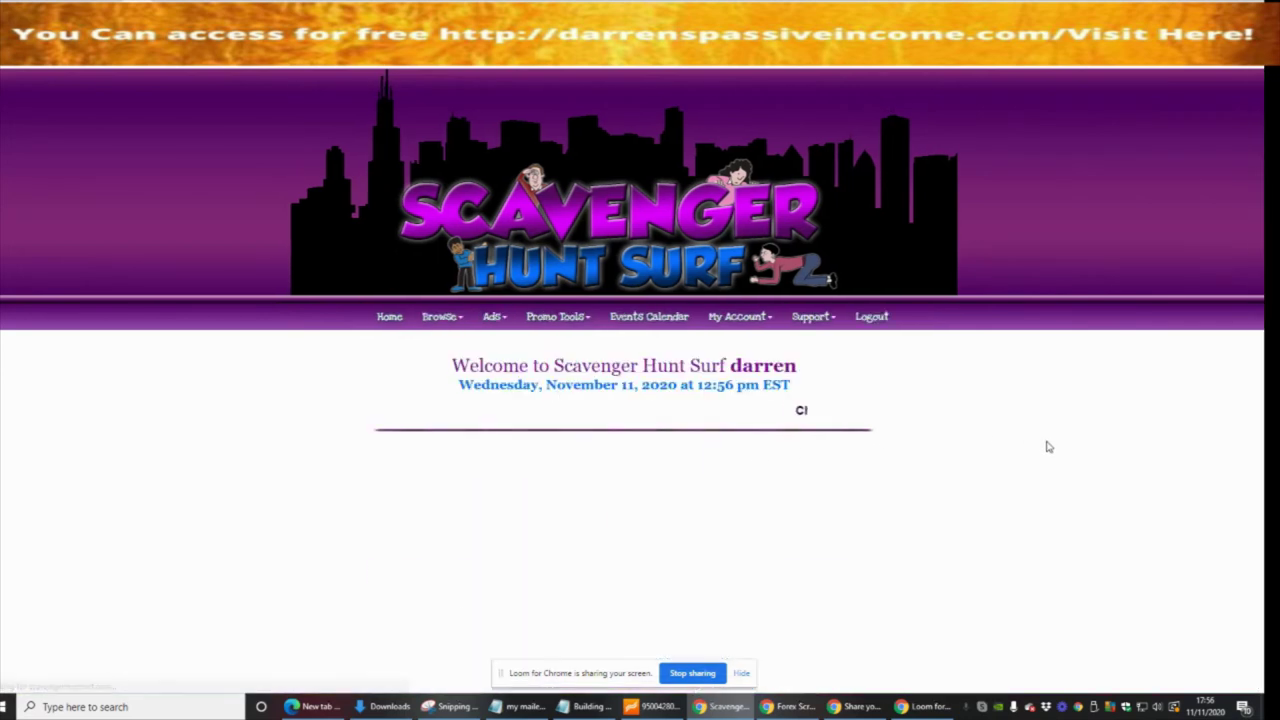
pyautogui.scroll(-1, 977, 410)
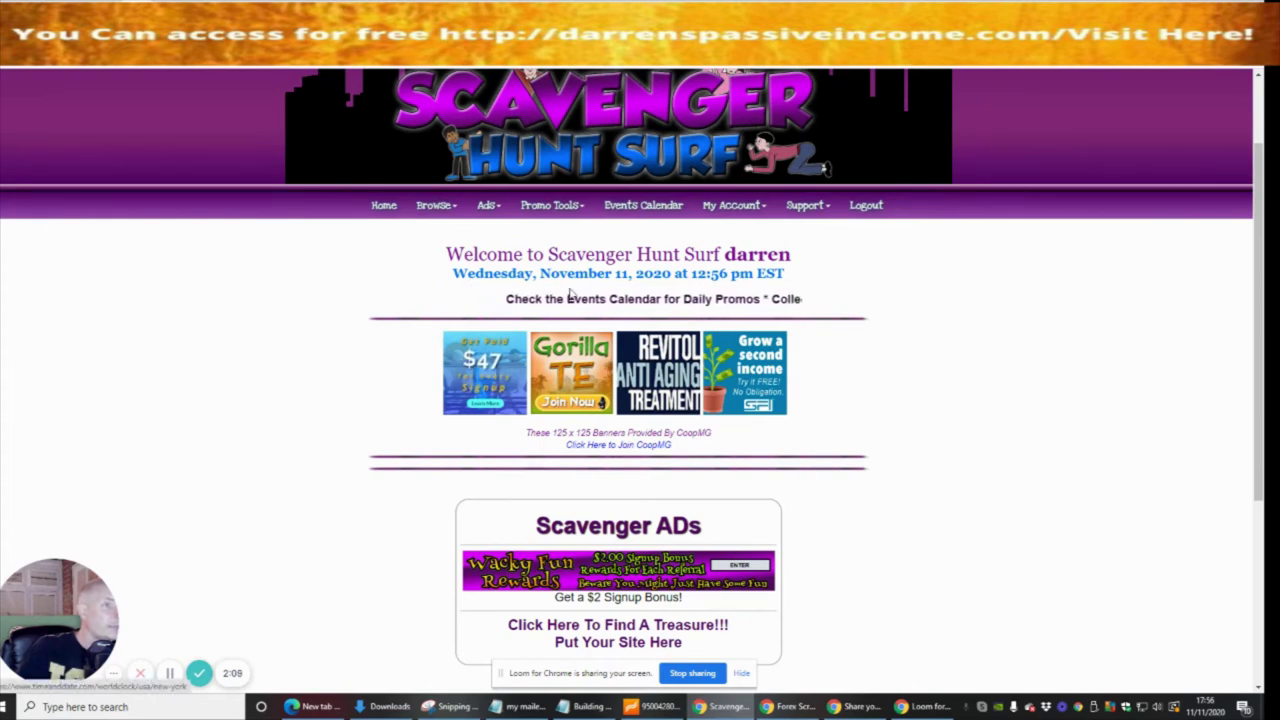
pyautogui.scroll(-2, 914, 314)
pyautogui.scroll(-1, 912, 317)
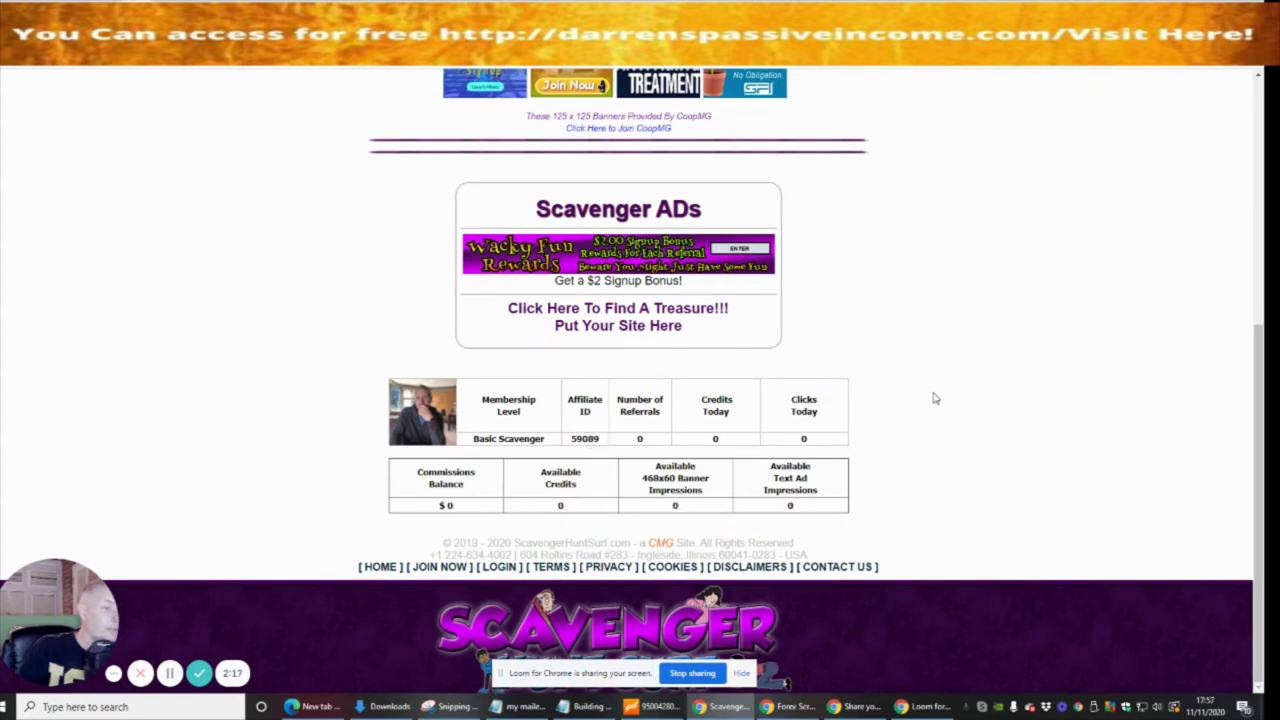
pyautogui.scroll(4, 931, 395)
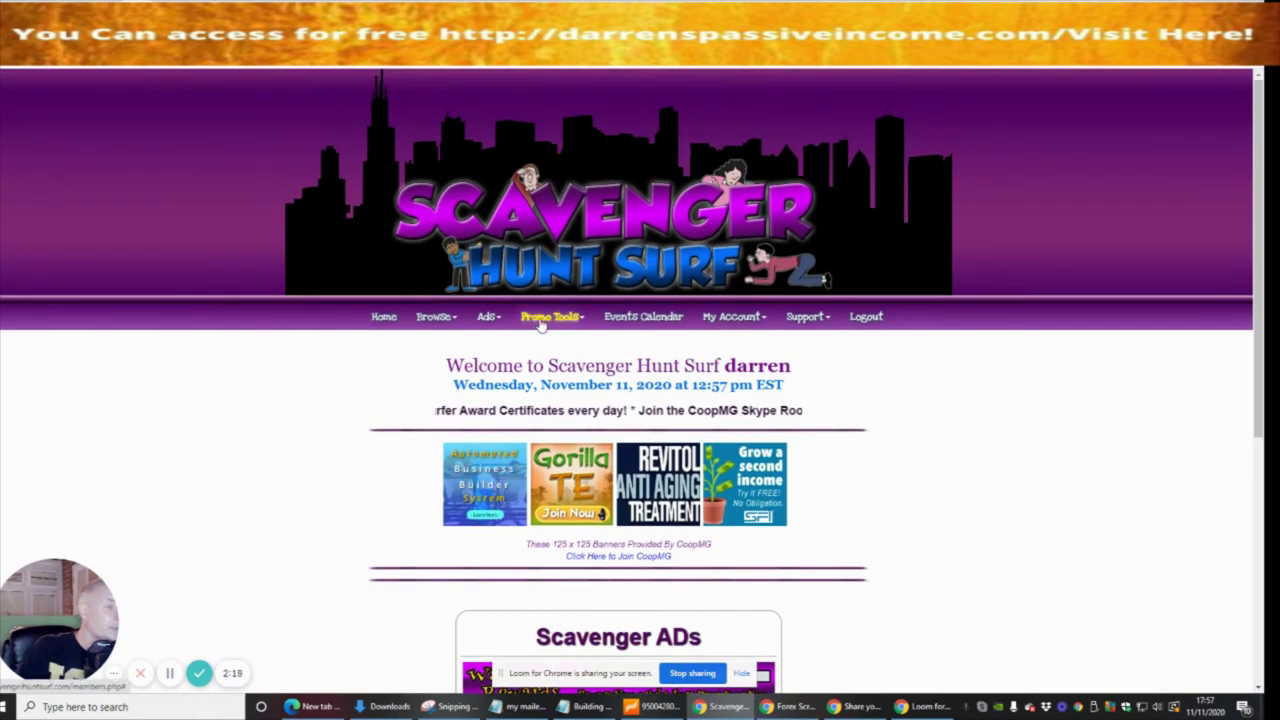
# Step: Review the Promo Tools Personal Splashes form, then open the Referral Builder page
pyautogui.click(540, 318)
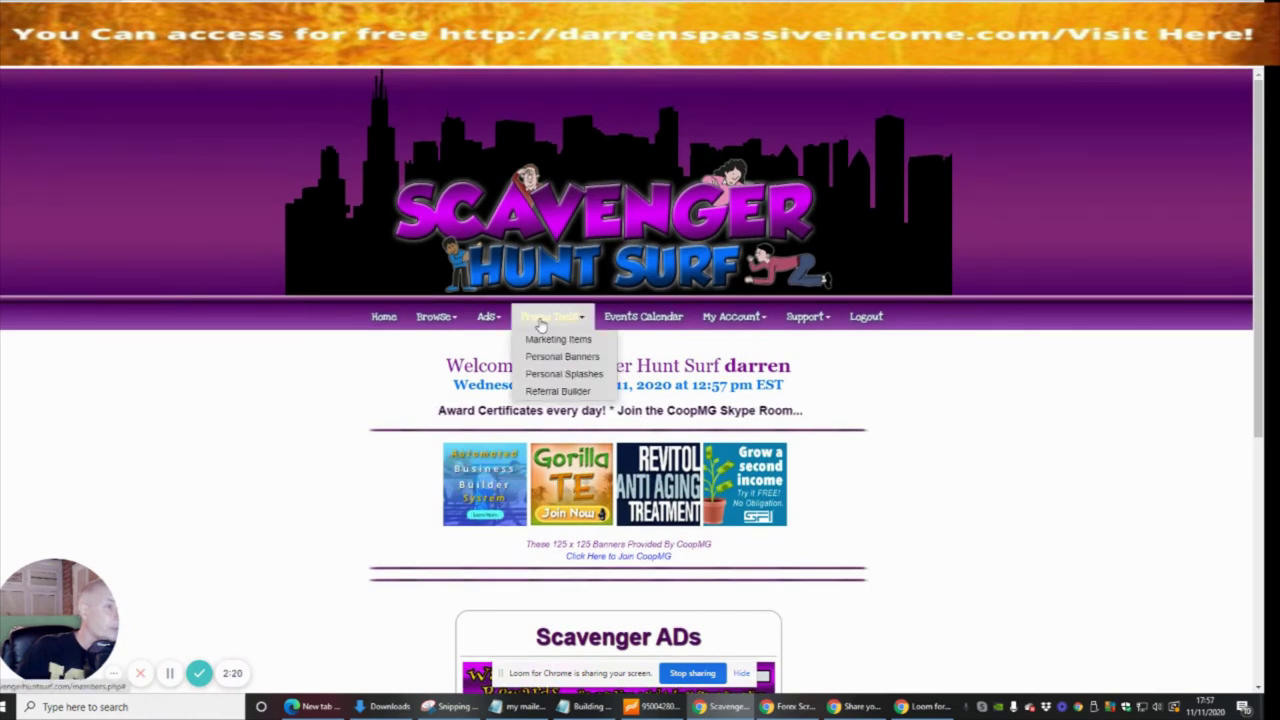
pyautogui.click(545, 373)
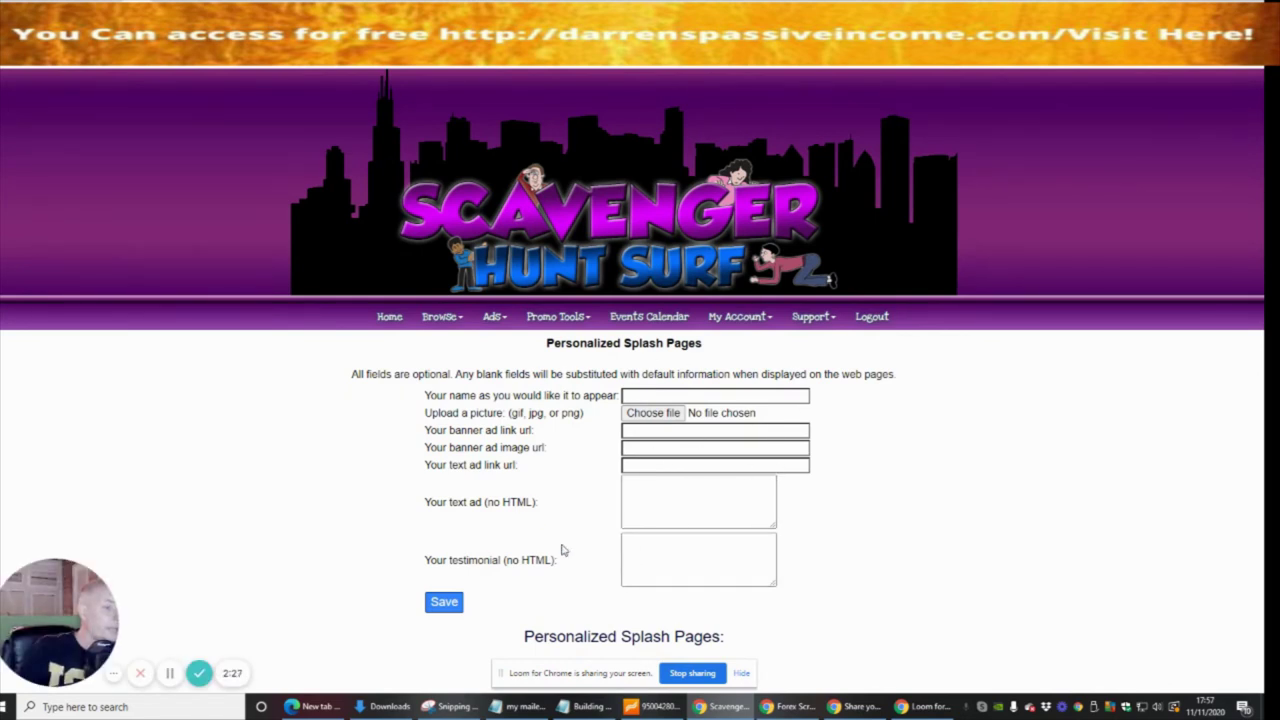
pyautogui.click(543, 318)
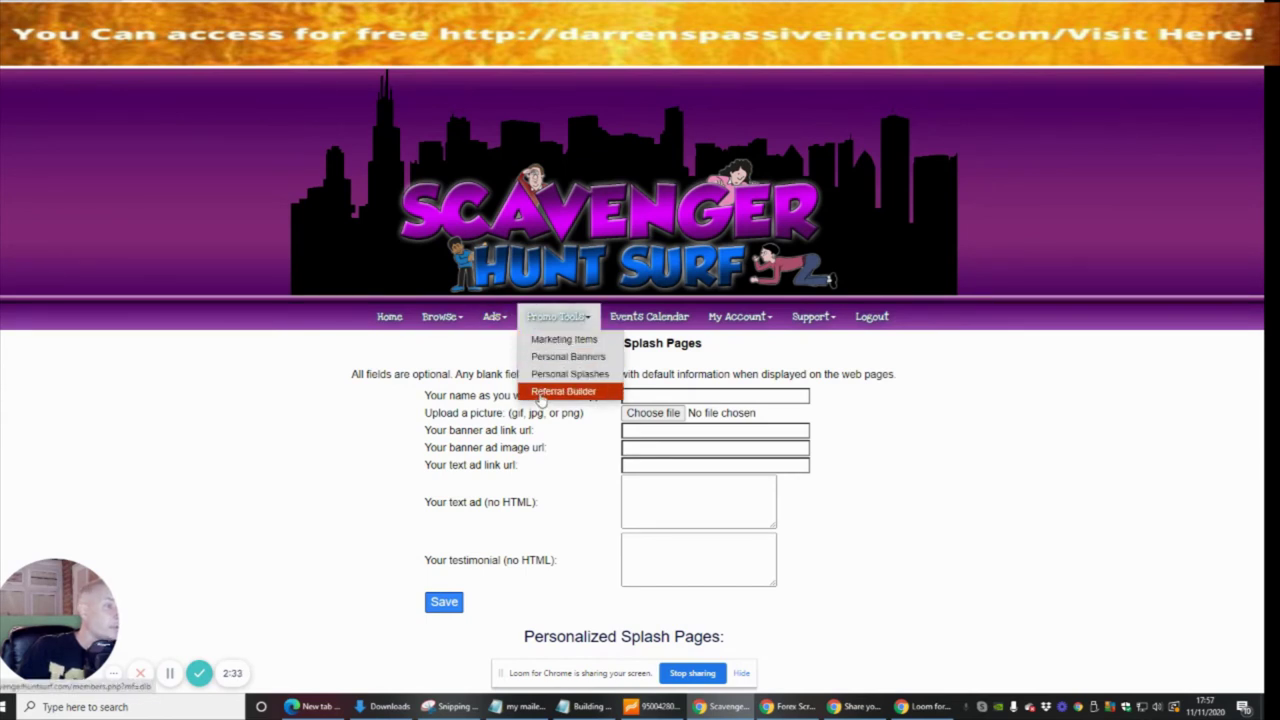
pyautogui.click(541, 394)
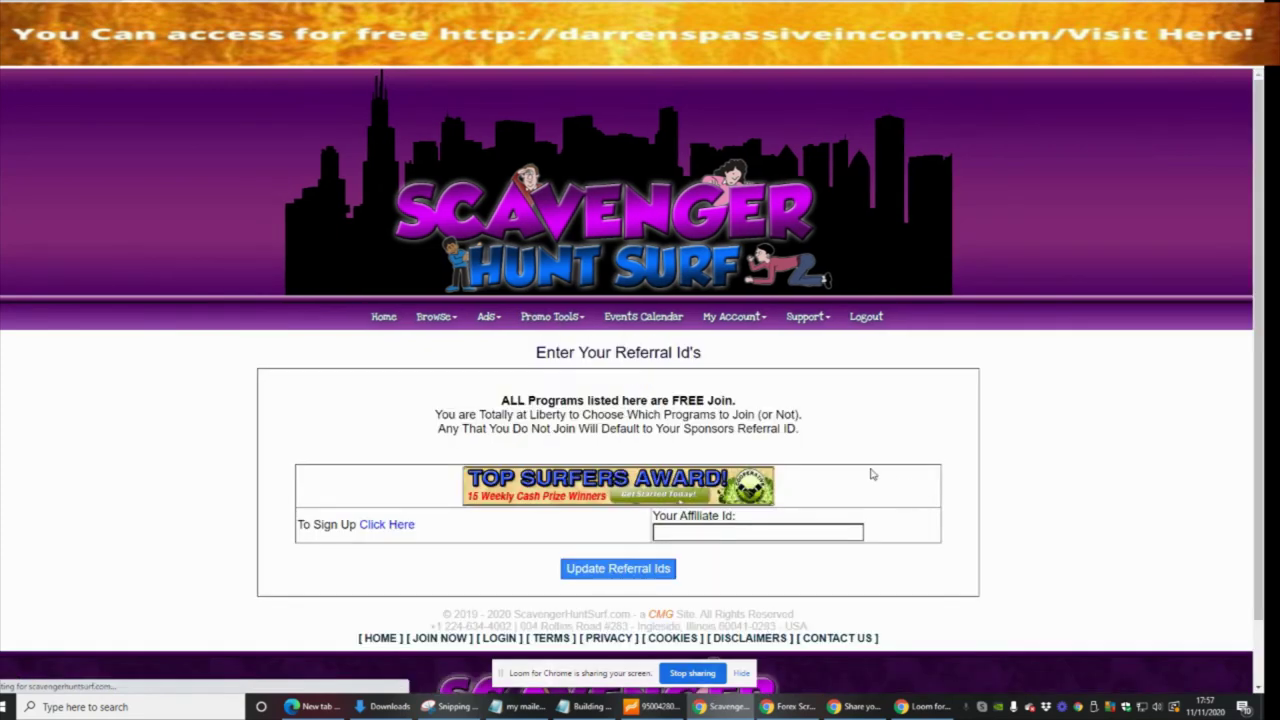
pyautogui.scroll(-1, 866, 468)
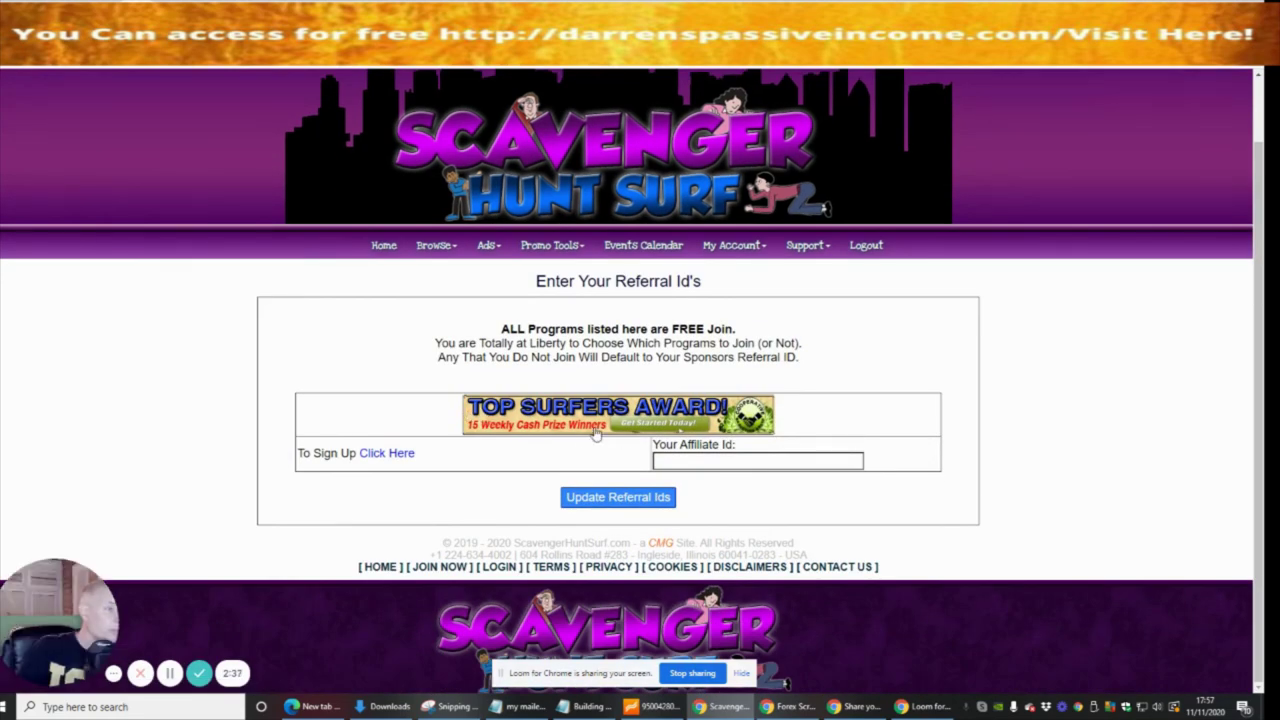
pyautogui.scroll(1, 931, 490)
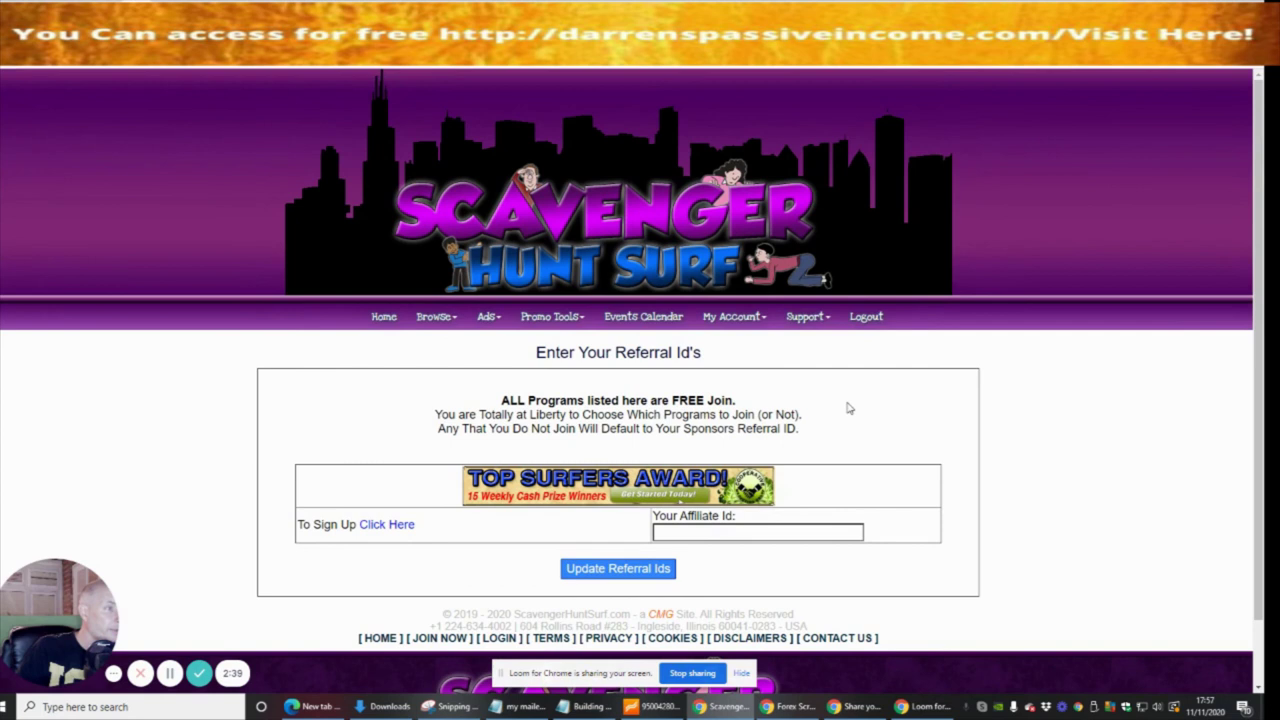
pyautogui.click(486, 318)
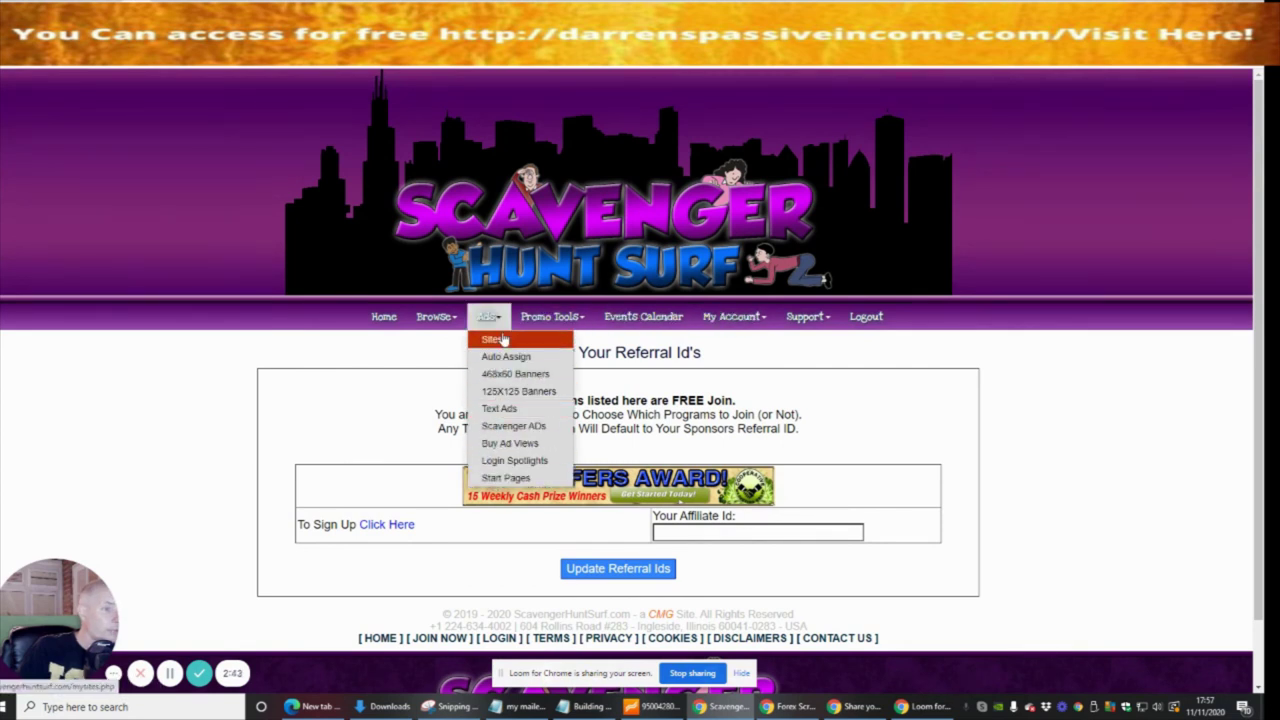
pyautogui.click(436, 318)
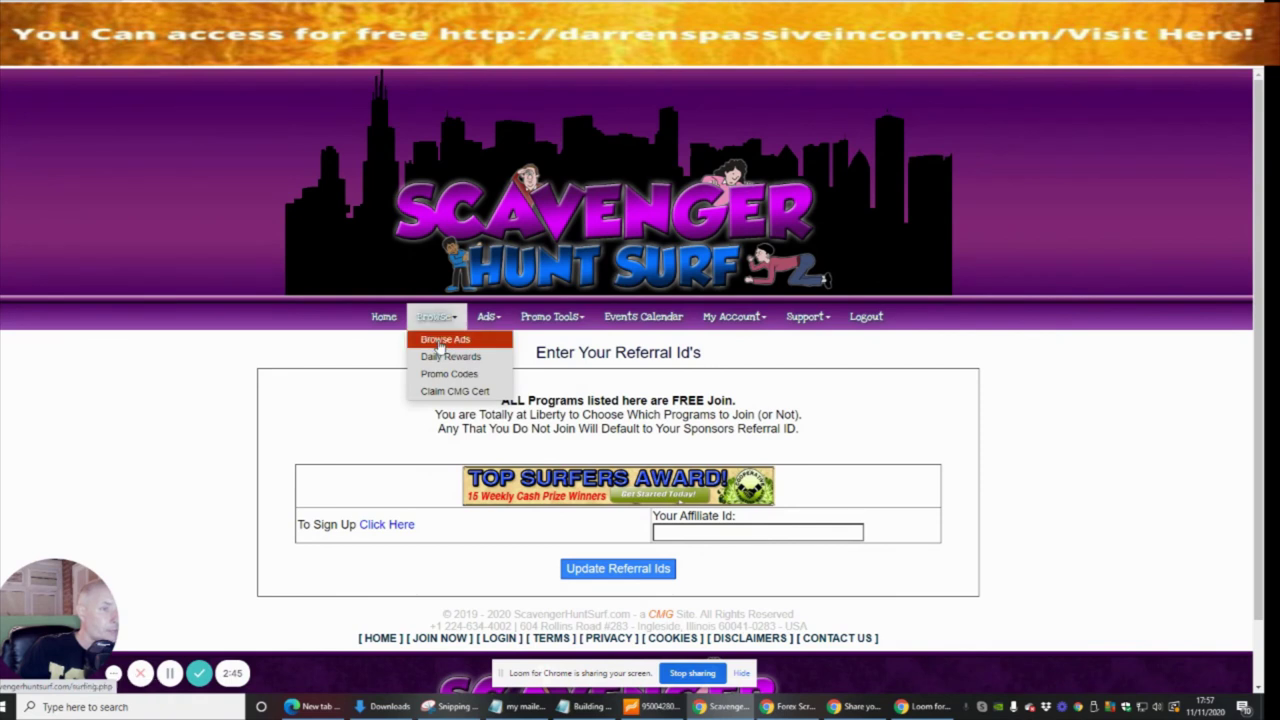
pyautogui.click(948, 352)
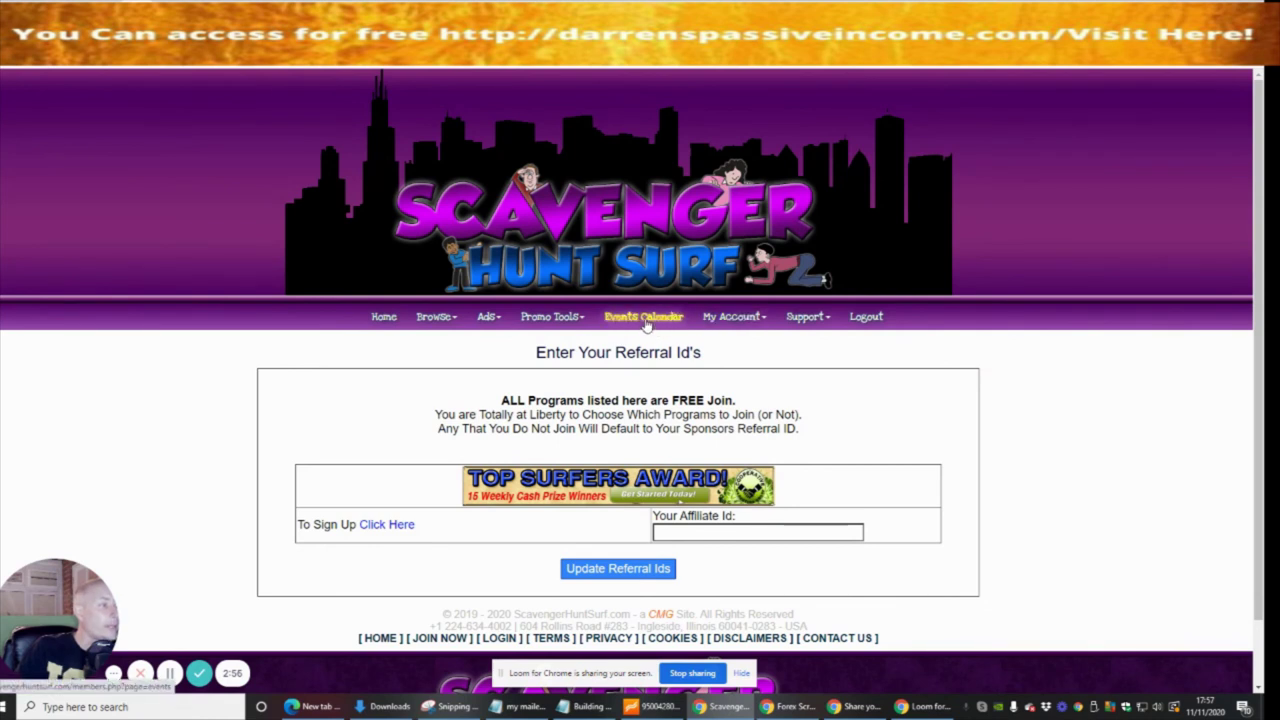
pyautogui.click(720, 318)
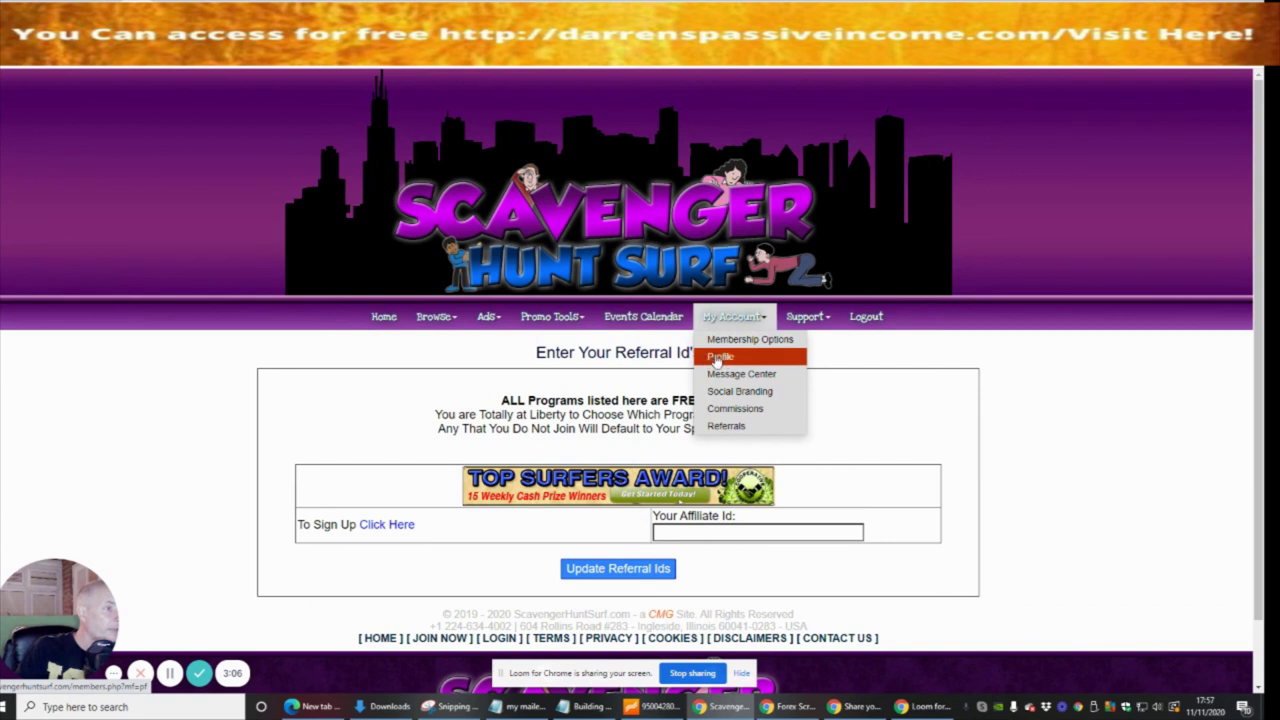
pyautogui.click(996, 397)
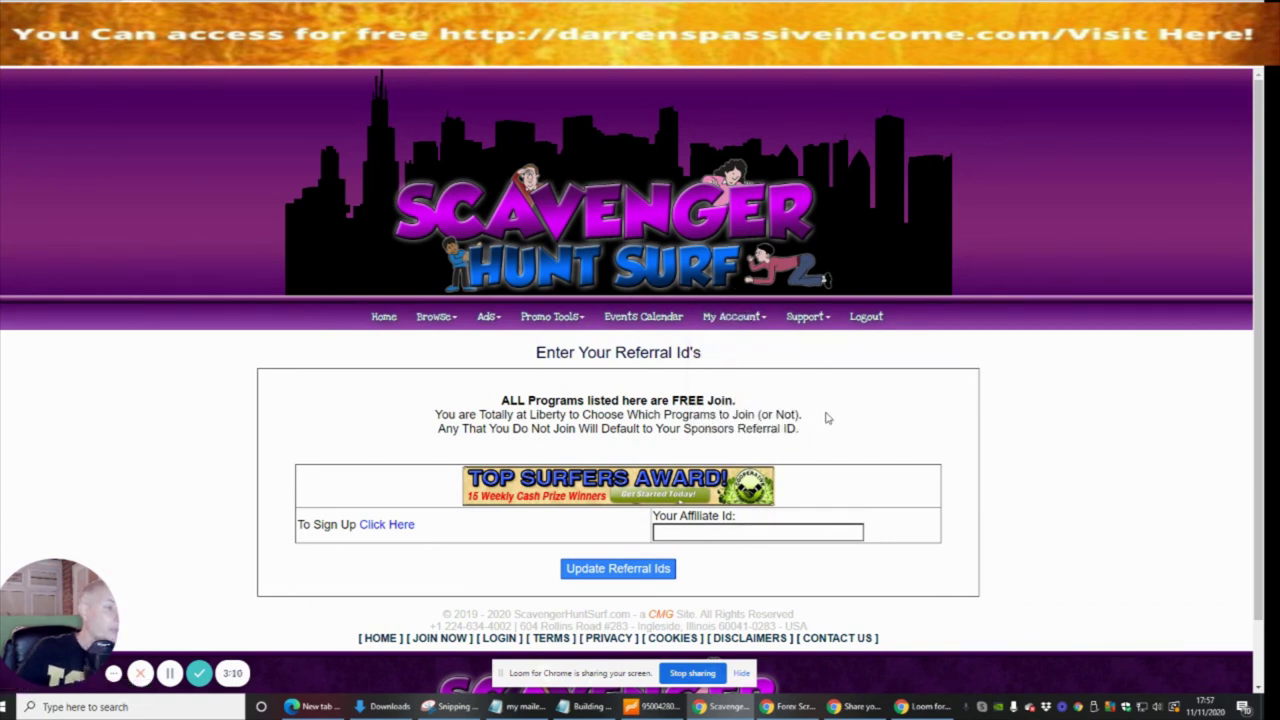
pyautogui.scroll(-1, 822, 440)
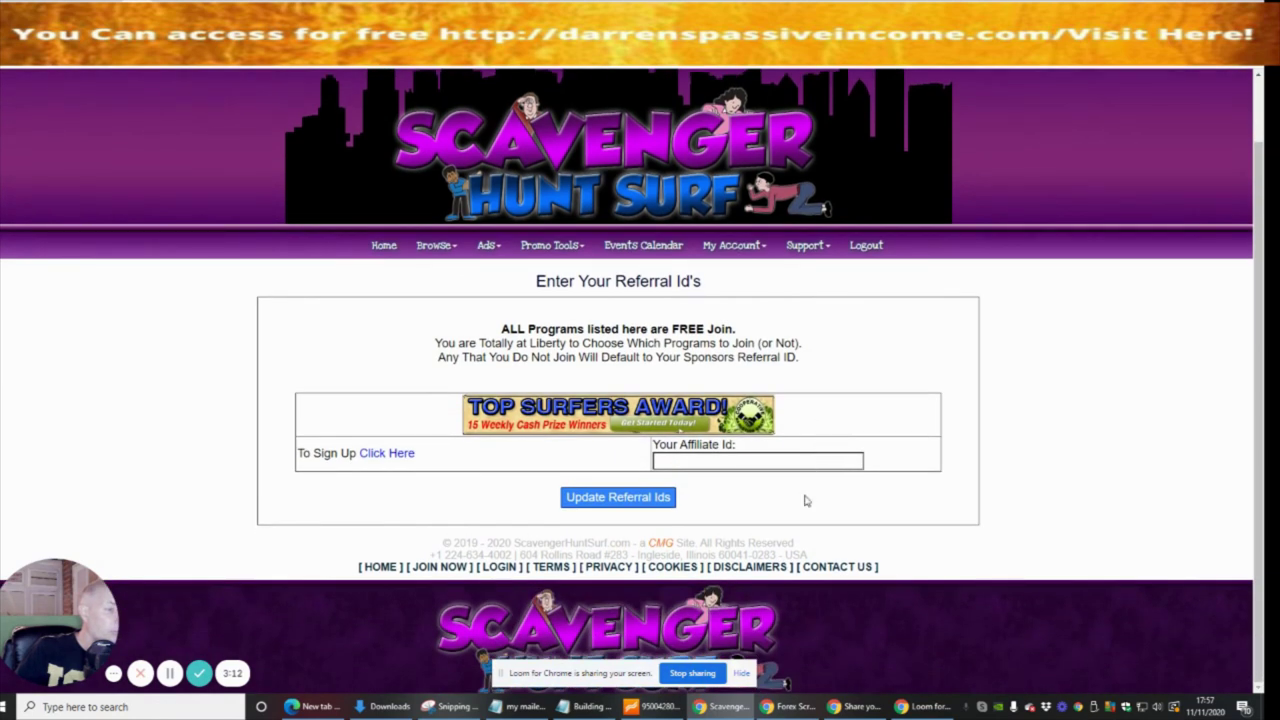
pyautogui.scroll(1, 450, 615)
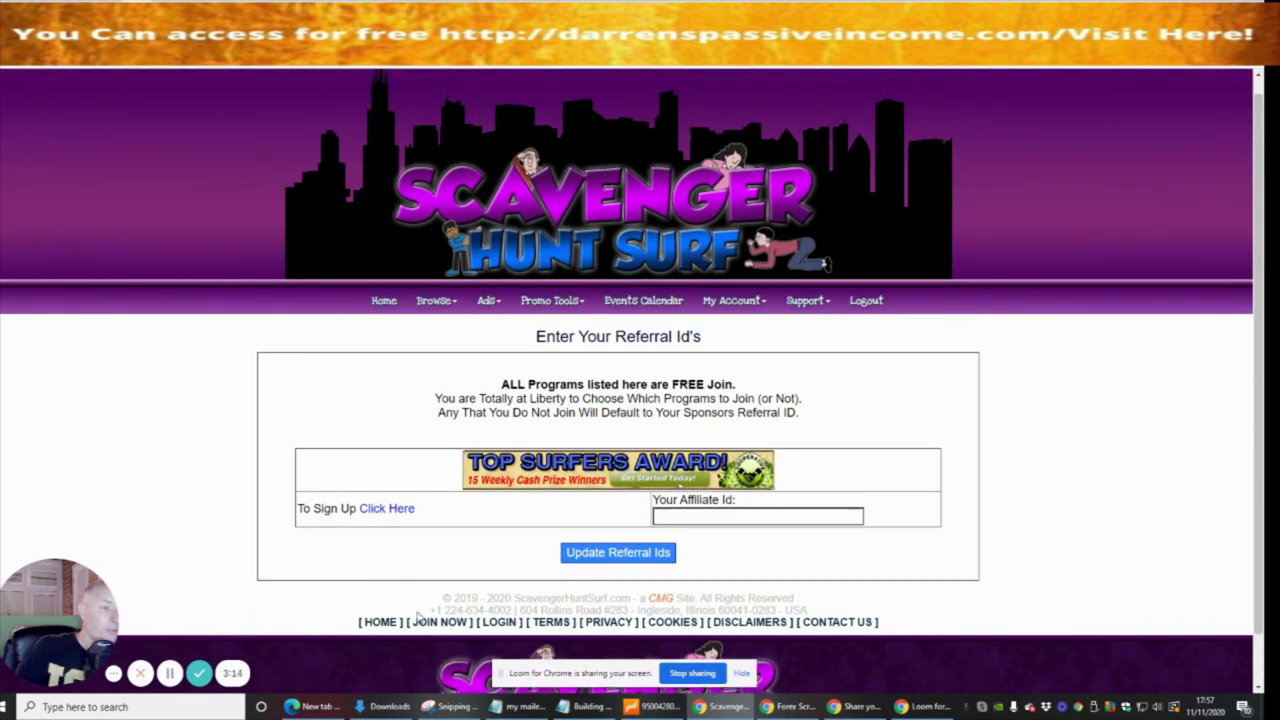